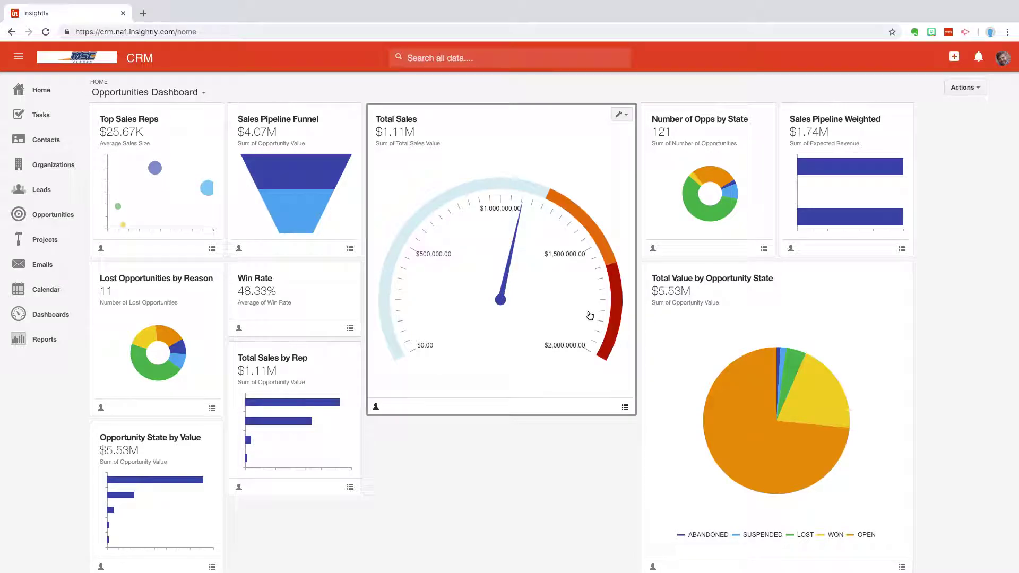
- View the task list, and switch the organizations list to show all organizations
mouse_move(267, 212)
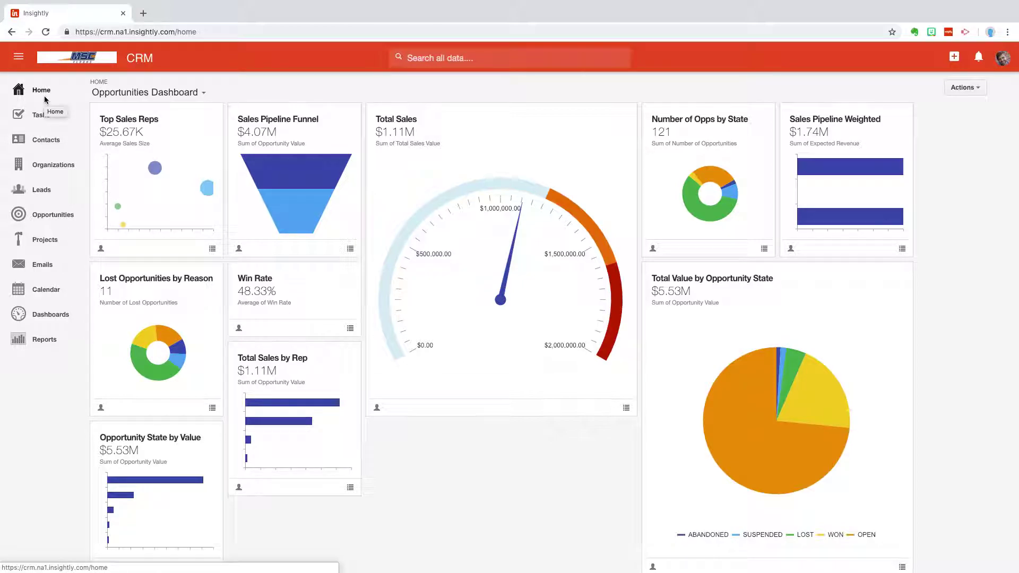
left_click(40, 116)
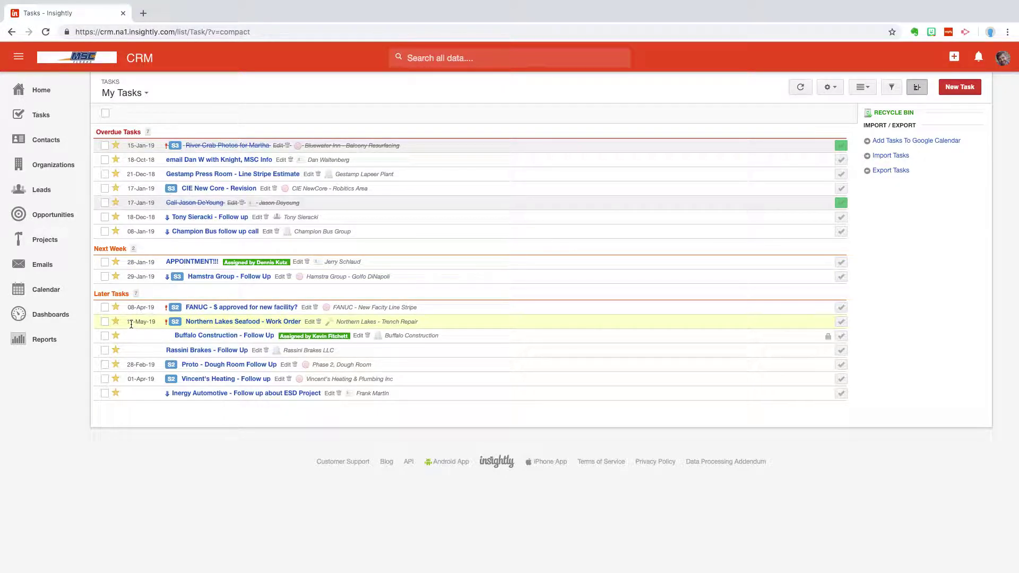
left_click(56, 168)
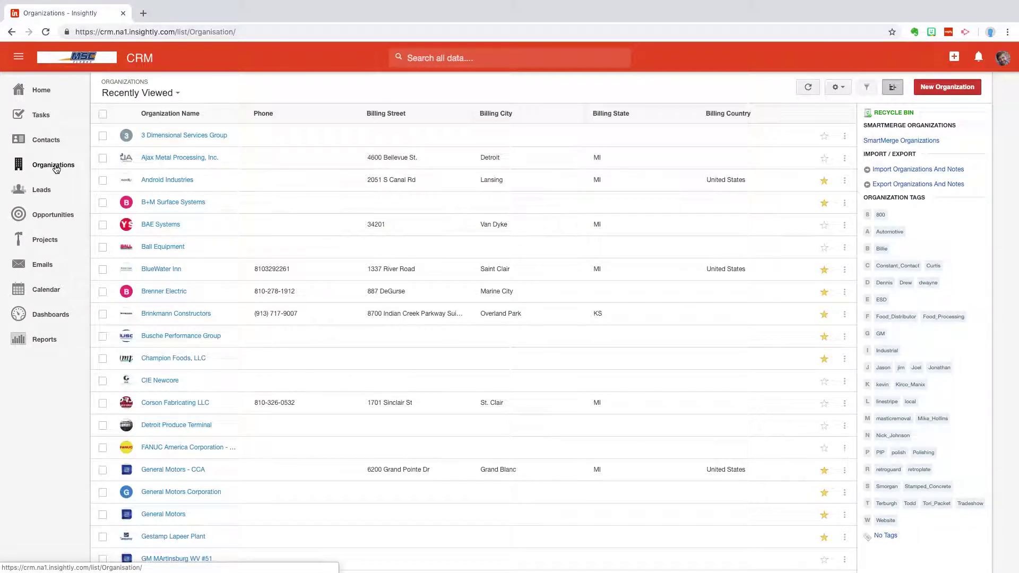
left_click(178, 95)
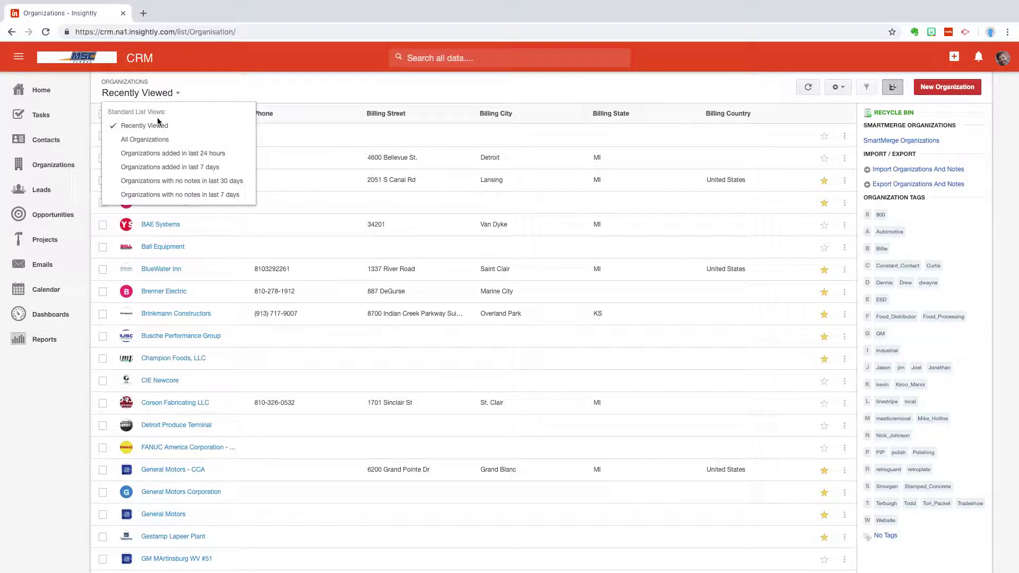
left_click(146, 137)
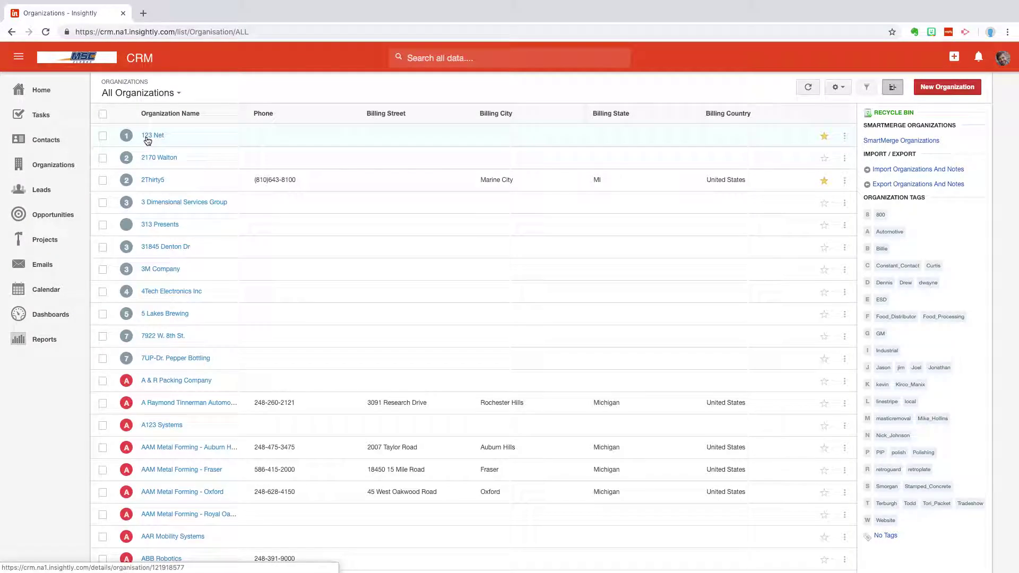
- Browse the leads, opportunities and projects lists and the events calendar
left_click(34, 194)
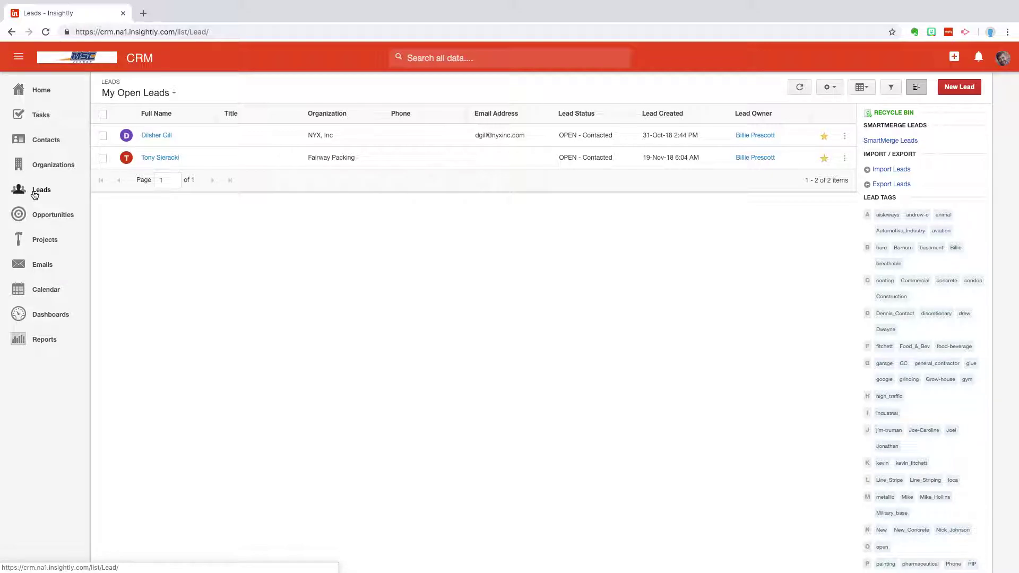
left_click(61, 225)
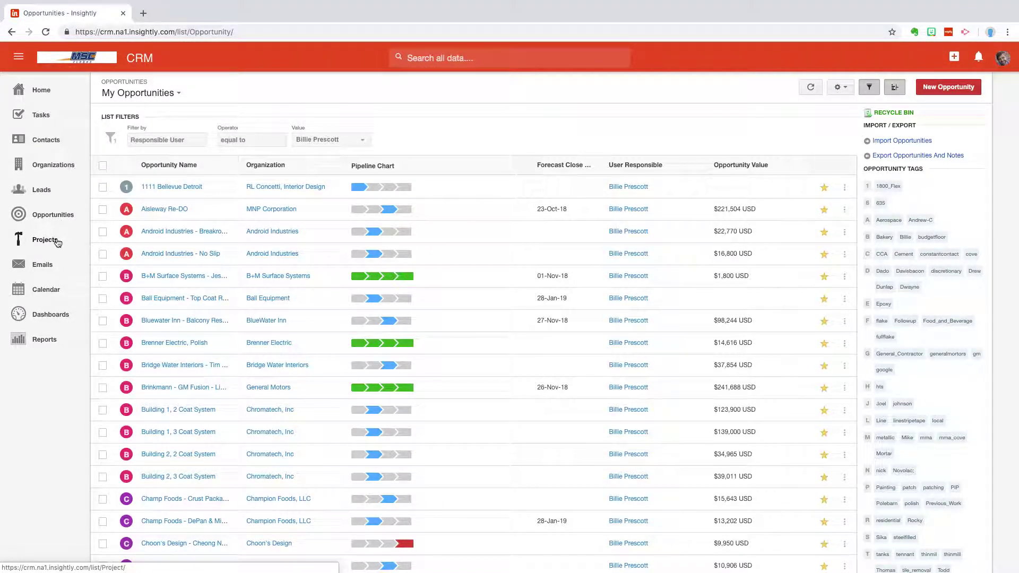
left_click(57, 243)
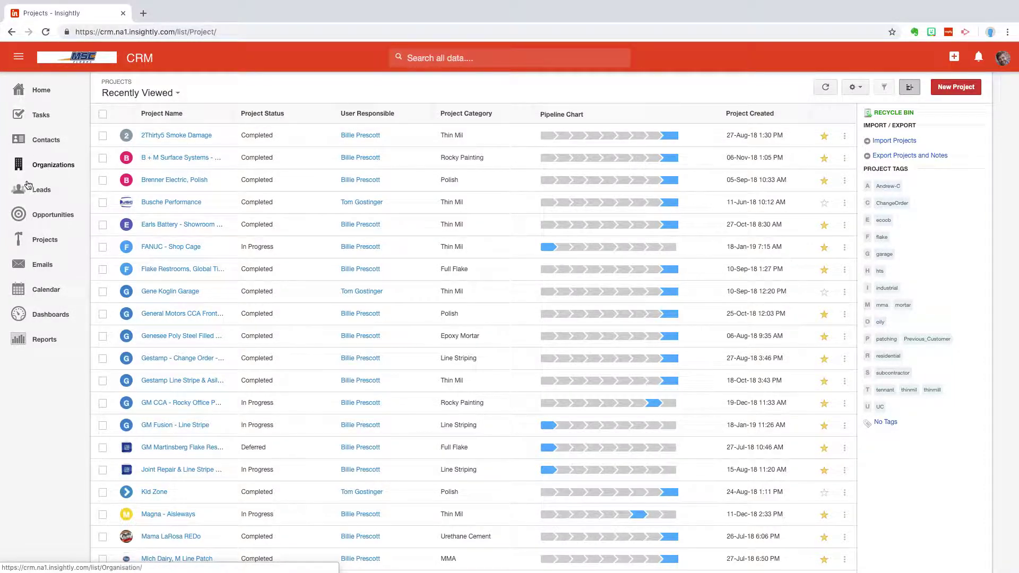
left_click(56, 294)
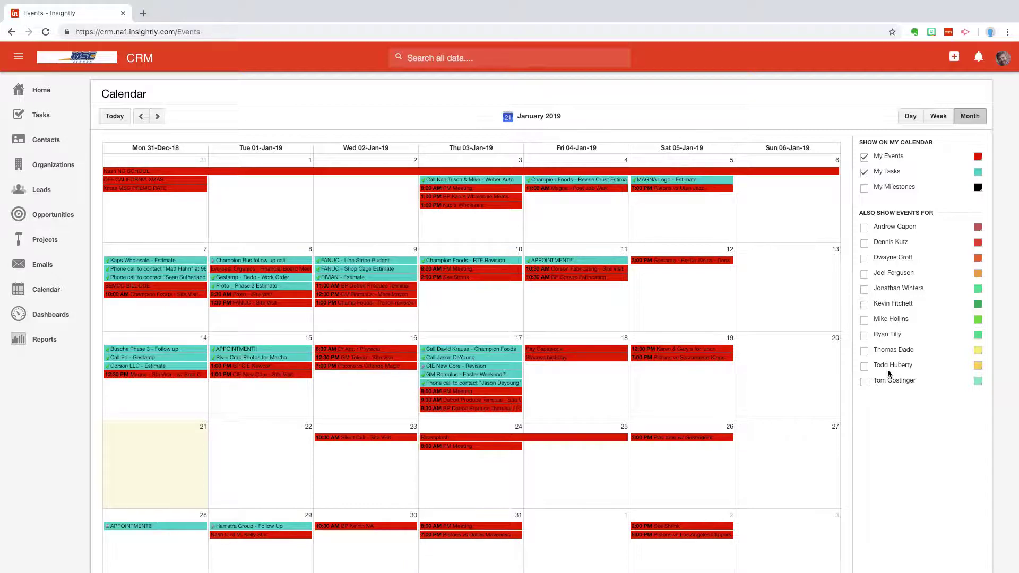
- Search all data for "gestamp" and open the Gestamp Lapeer Plant organization record
left_click(553, 59)
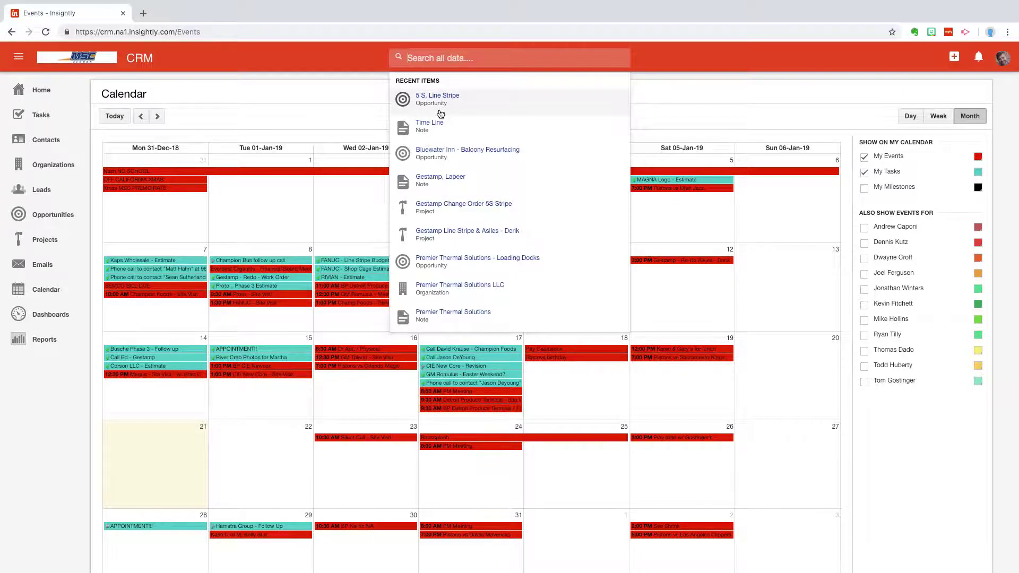
type("gestamp")
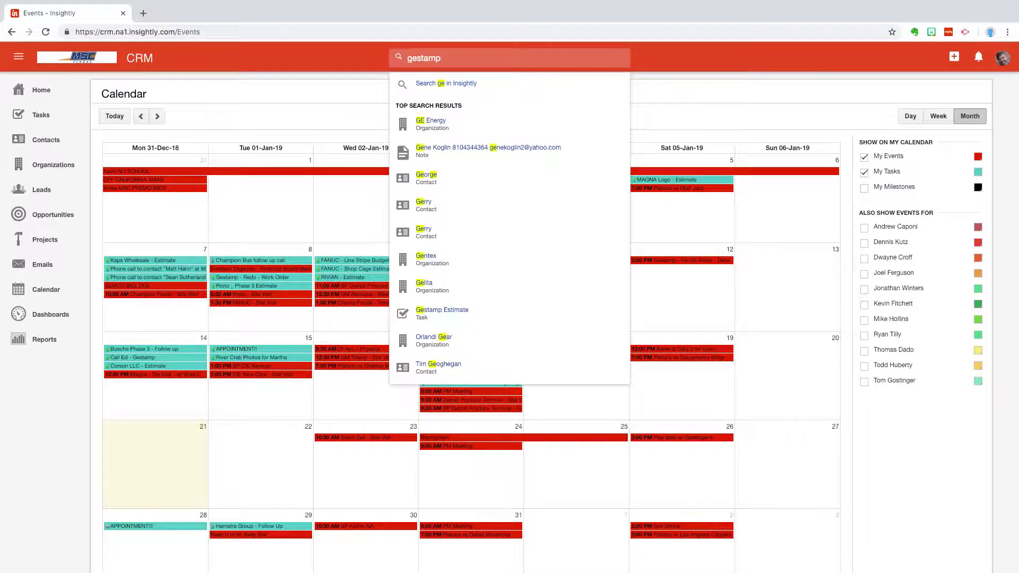
scroll(455, 100, "down", 1)
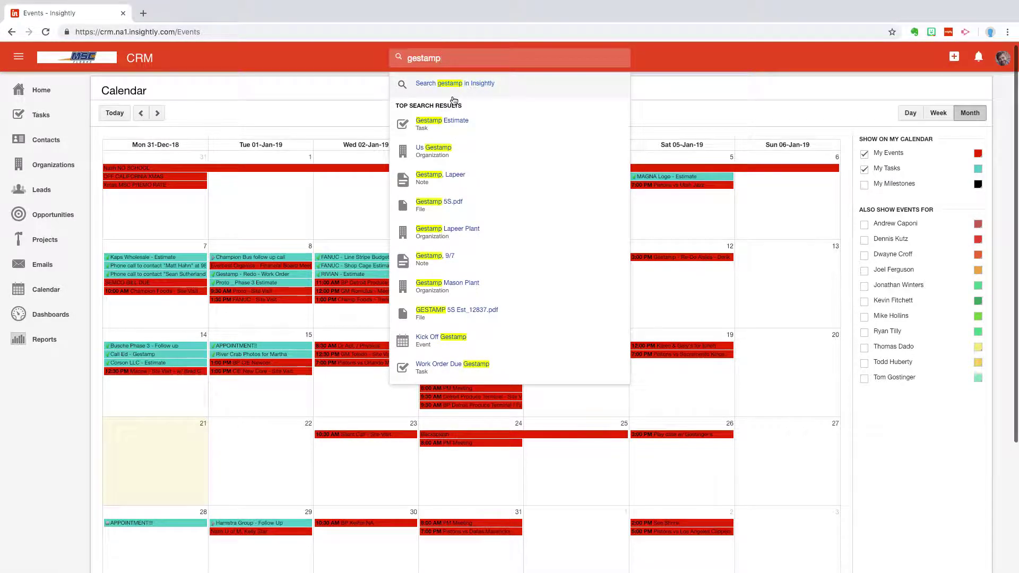
scroll(455, 100, "down", 1)
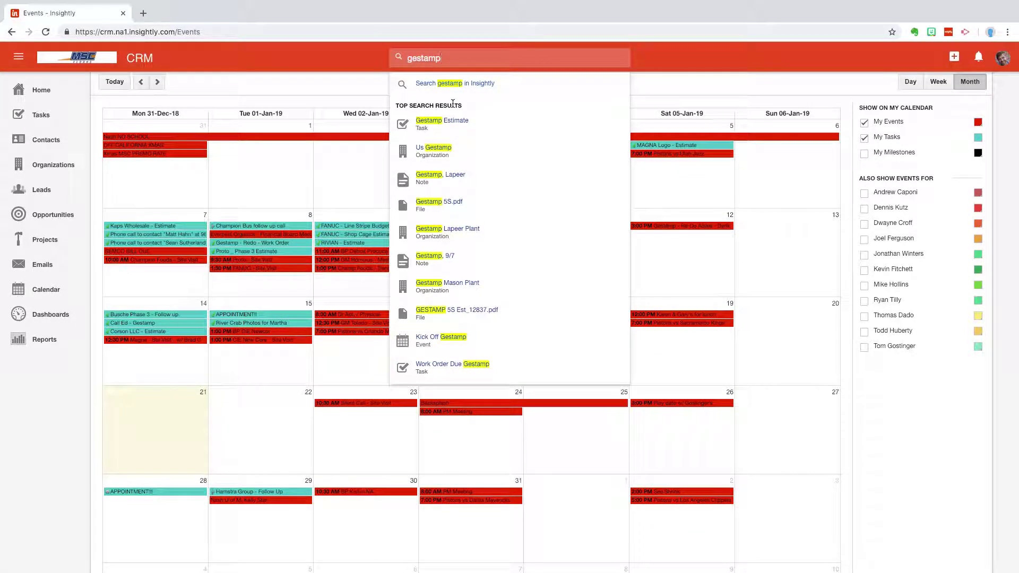
scroll(451, 103, "down", 1)
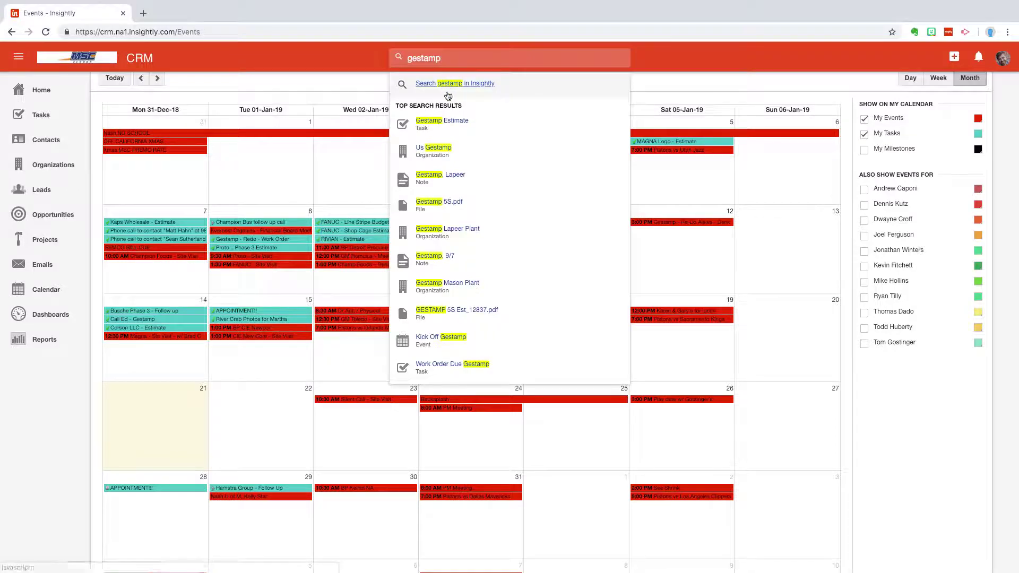
left_click(450, 234)
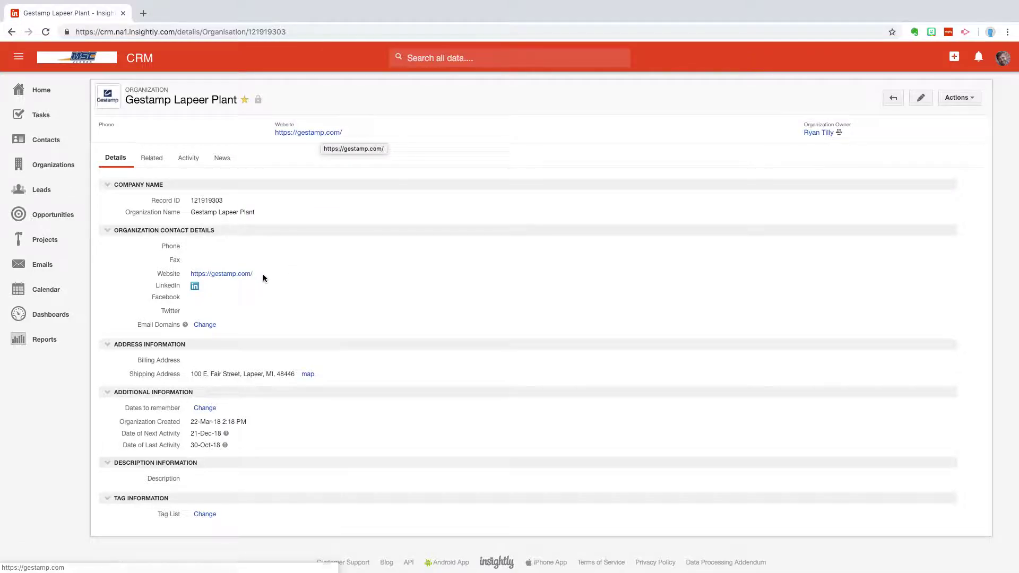
mouse_move(196, 288)
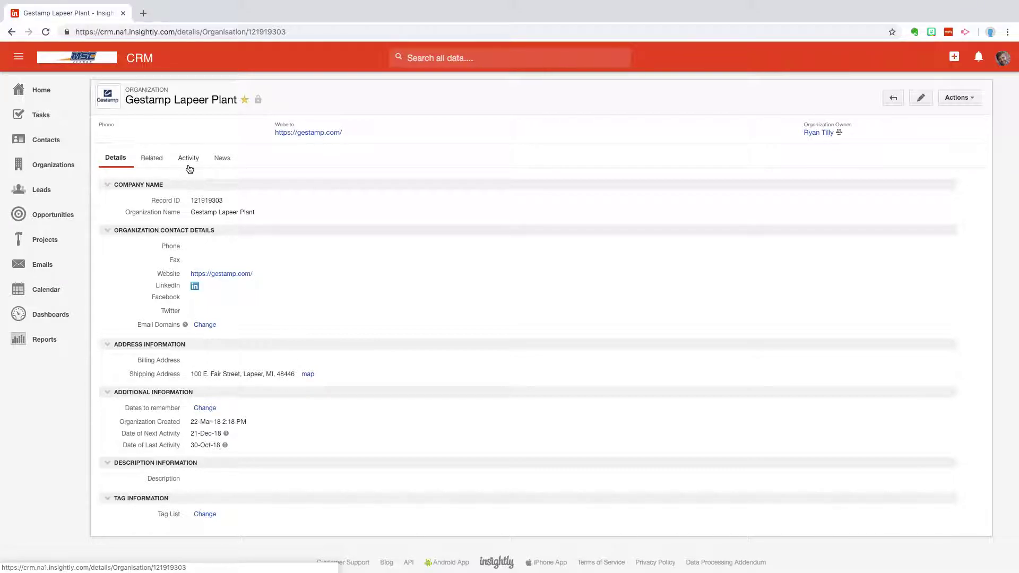
- Review the contacts, opportunities and projects related to the Gestamp Lapeer Plant organization
left_click(159, 165)
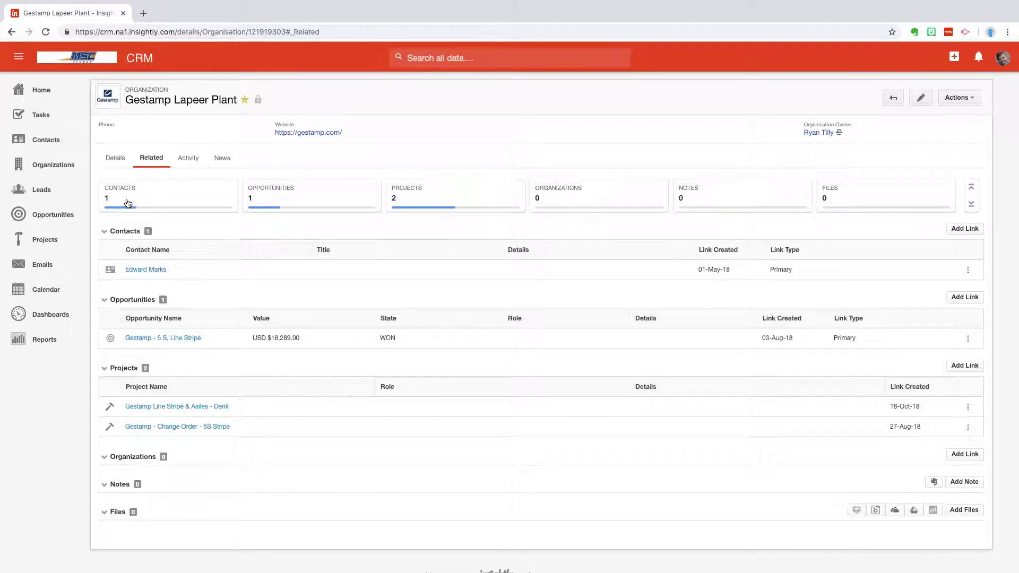
mouse_move(137, 201)
mouse_move(428, 204)
mouse_move(588, 207)
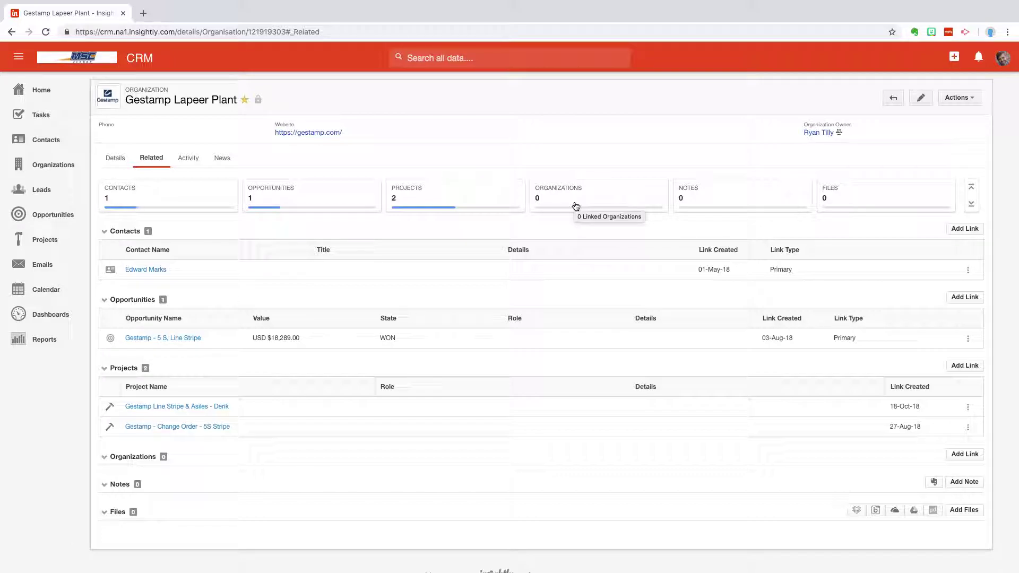
mouse_move(135, 272)
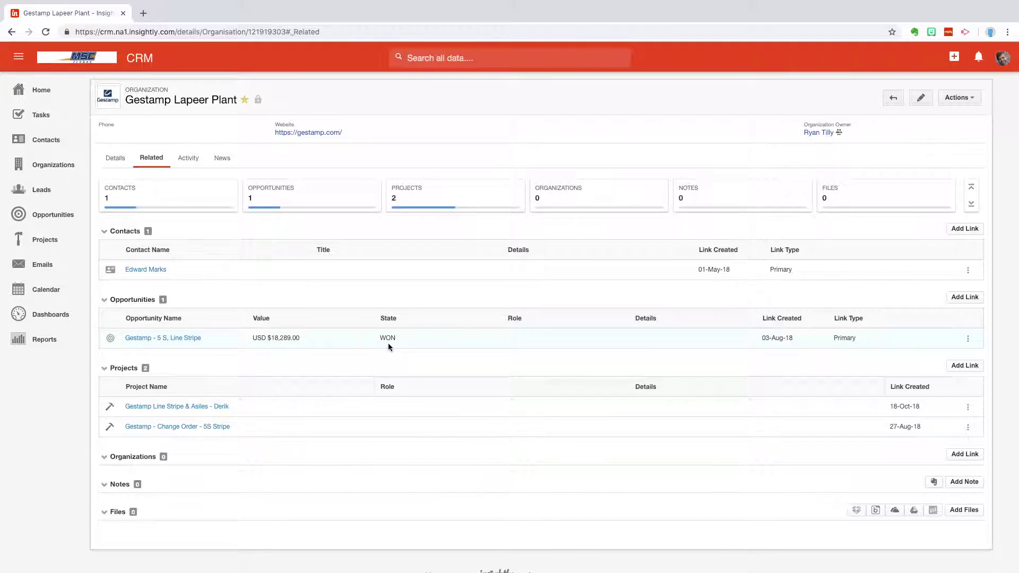
- Open the linked opportunity "Gestamp - 5 S, Line Stripe" and examine its related projects, notes, files and stage history
left_click(171, 345)
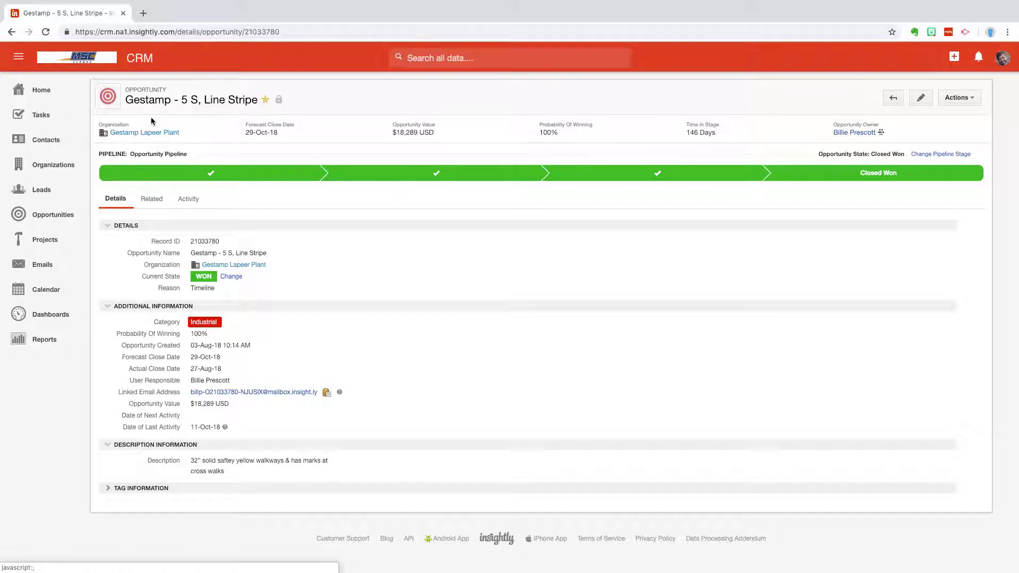
left_click(156, 200)
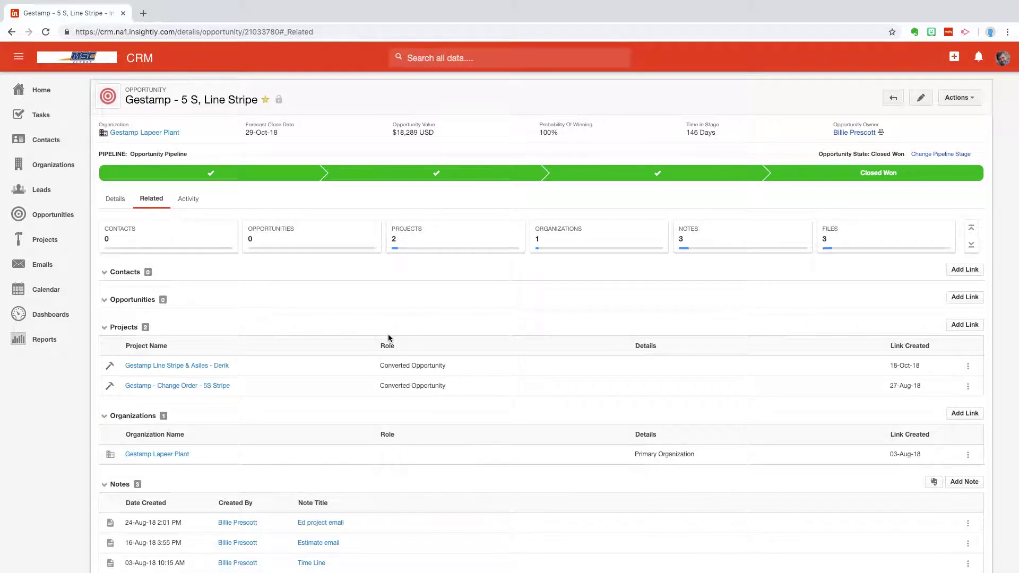
scroll(399, 363, "down", 2)
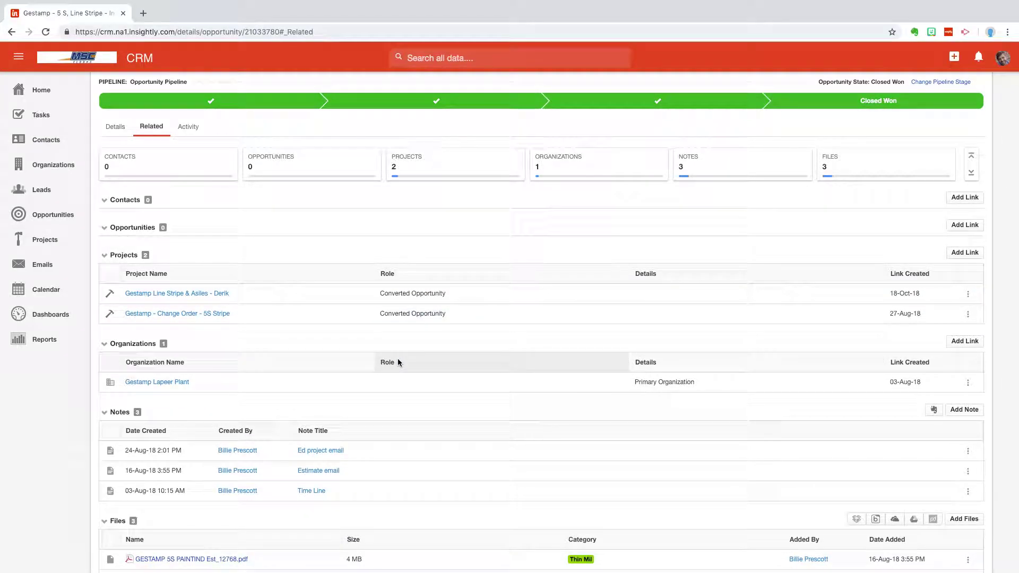
scroll(398, 362, "down", 1)
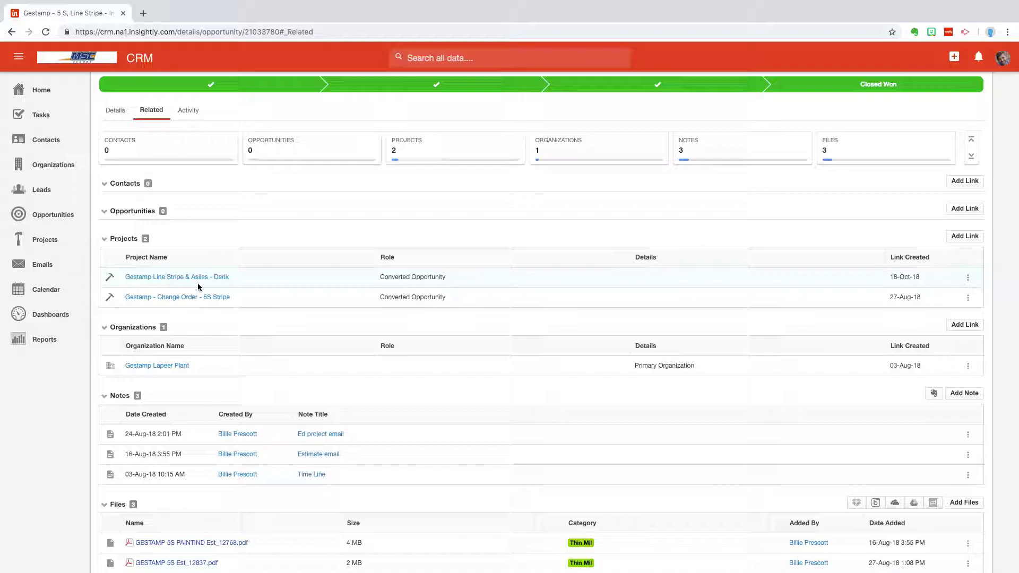
scroll(289, 305, "down", 2)
scroll(291, 307, "up", 4)
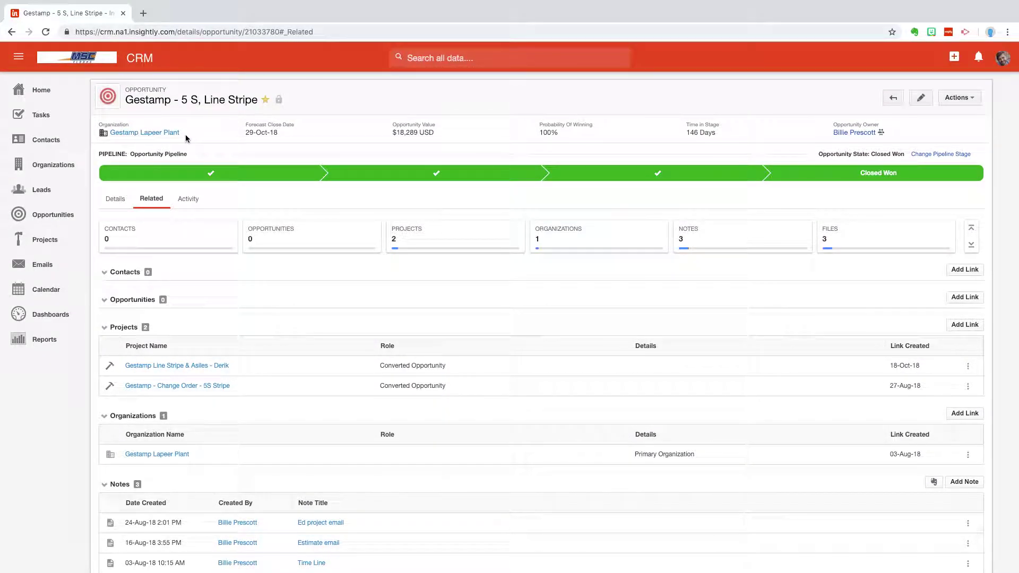
scroll(329, 303, "down", 3)
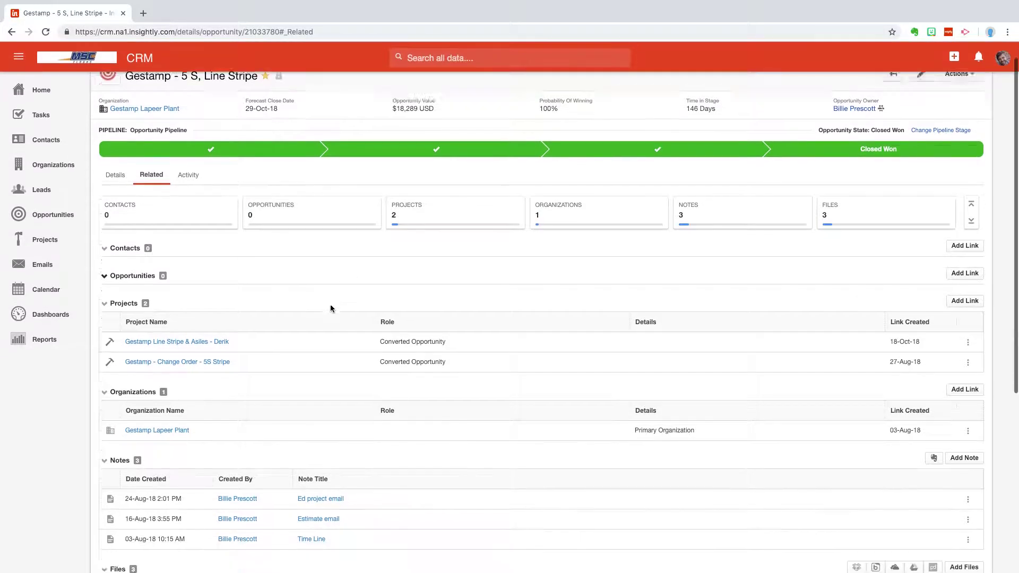
scroll(332, 309, "down", 1)
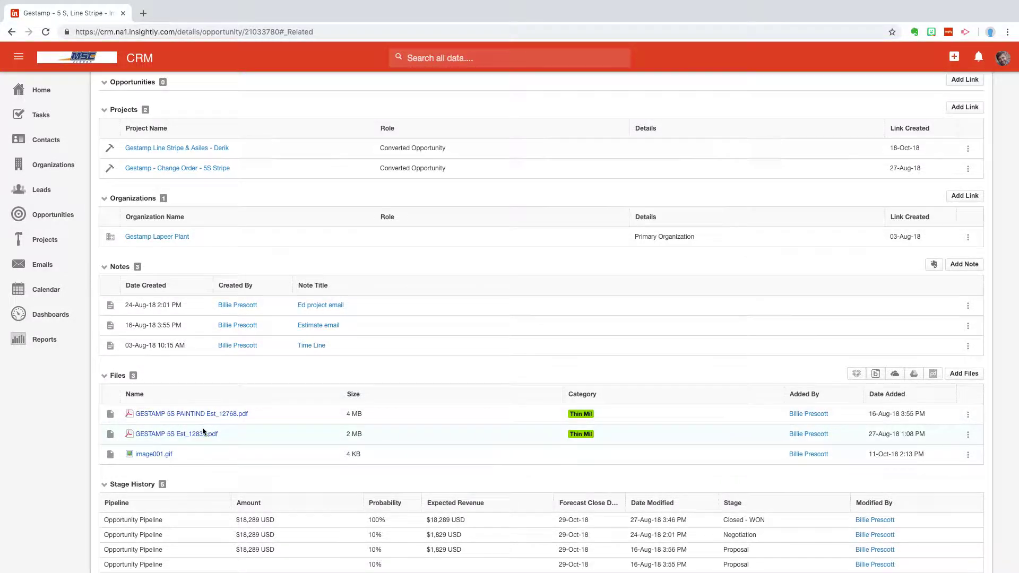
scroll(203, 428, "down", 2)
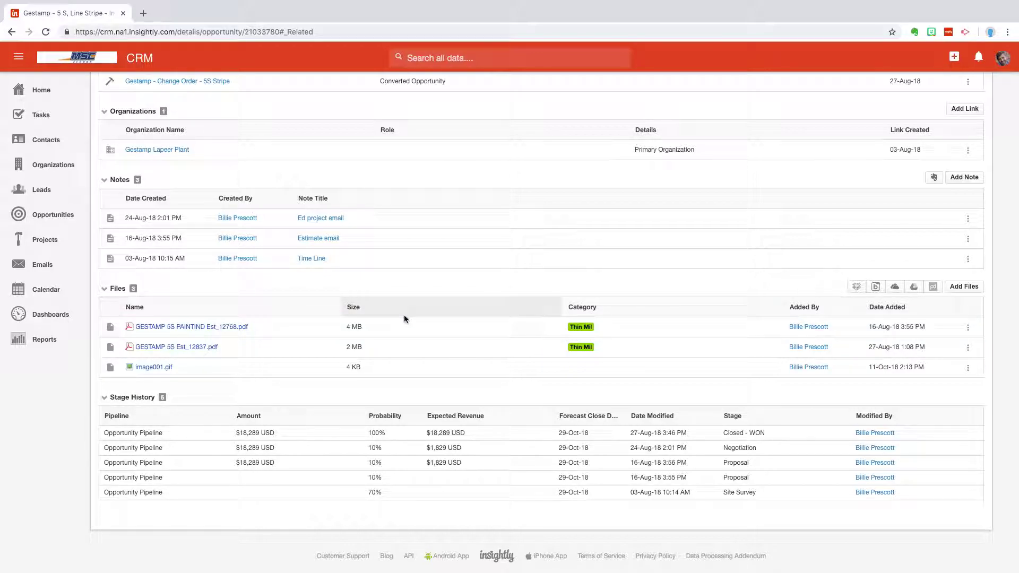
- Open the linked project "Gestamp - Change Order - 5S Stripe" and view its related notes and files
scroll(272, 342, "up", 3)
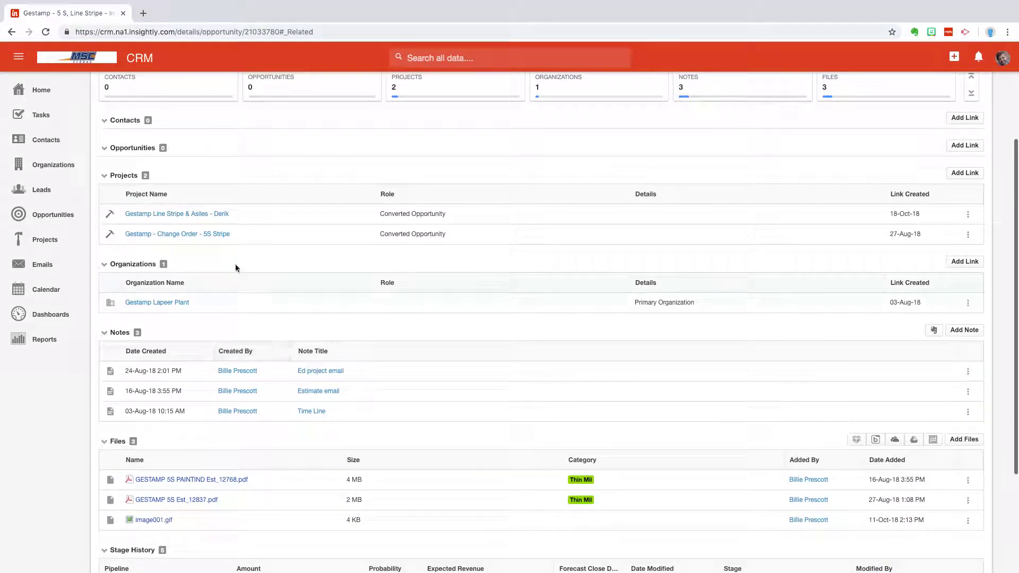
left_click(195, 235)
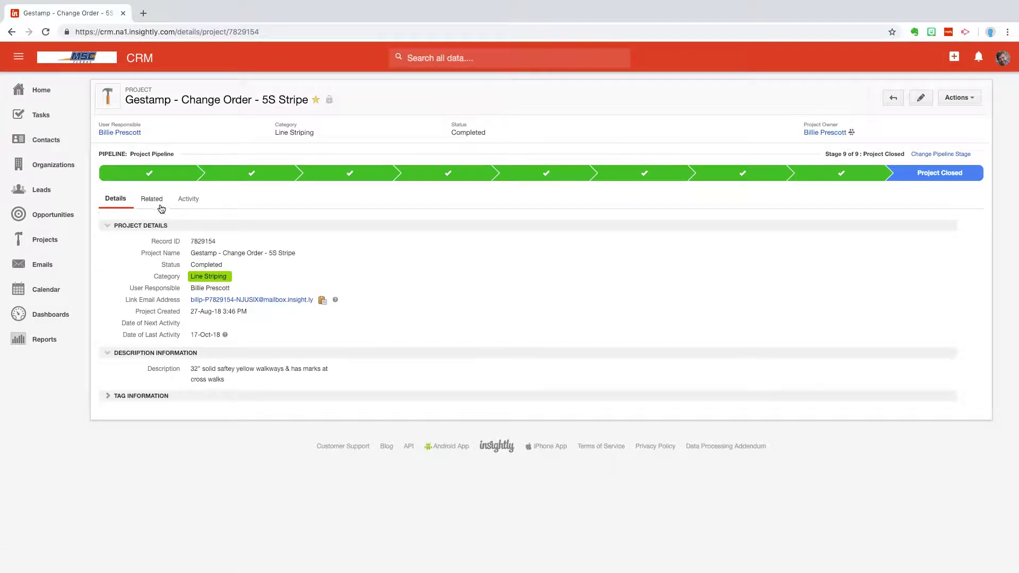
left_click(161, 207)
scroll(347, 345, "down", 4)
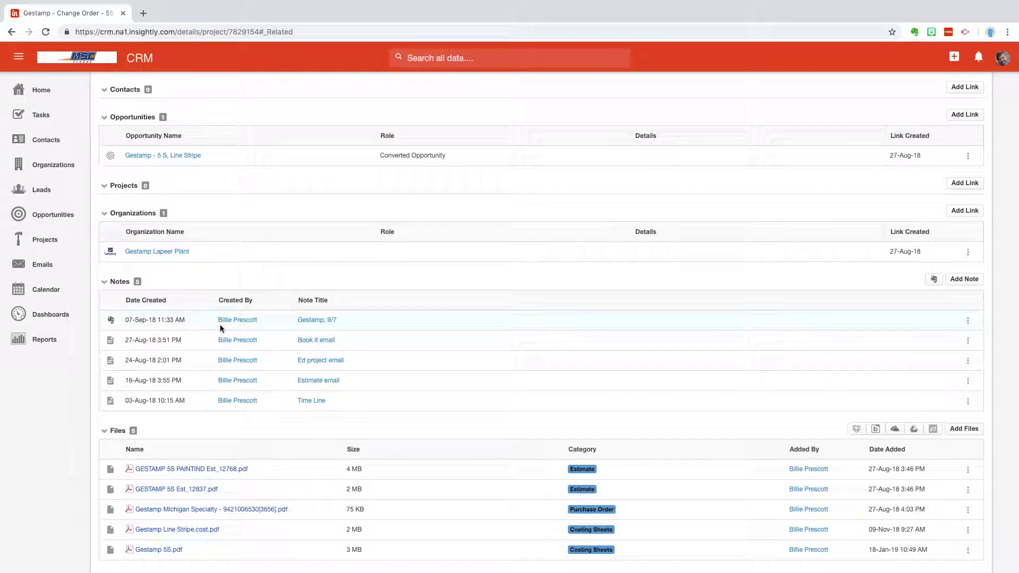
- Open the project's note "Gestamp, 9/7", examine its annotated photos, and return to the project's related records
left_click(316, 322)
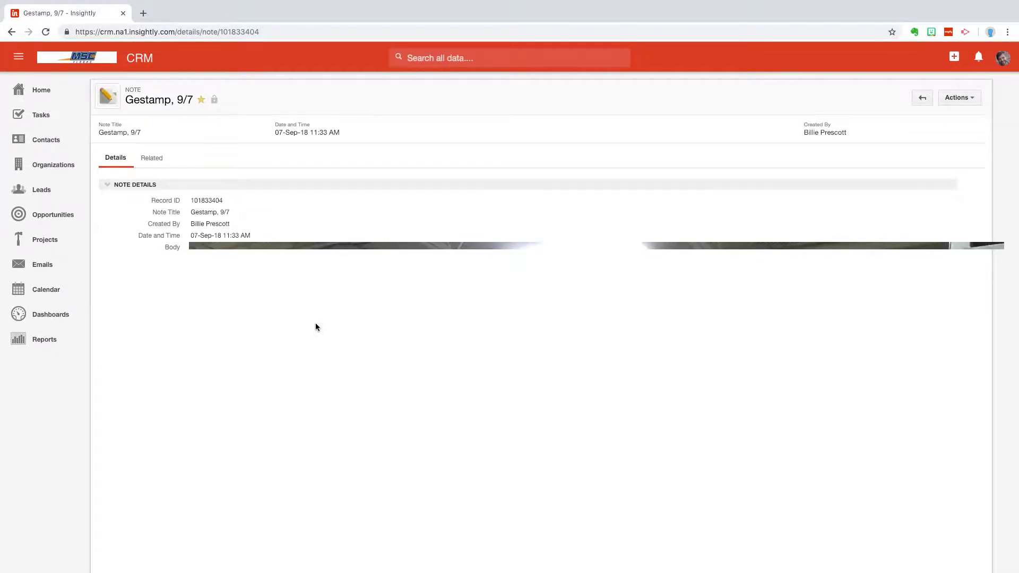
scroll(317, 327, "down", 8)
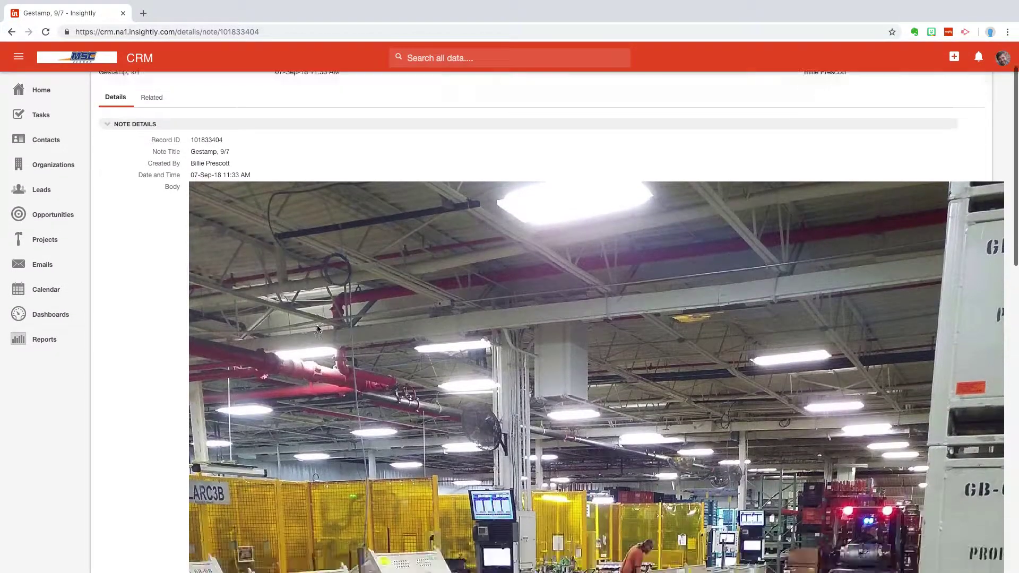
scroll(317, 329, "down", 7)
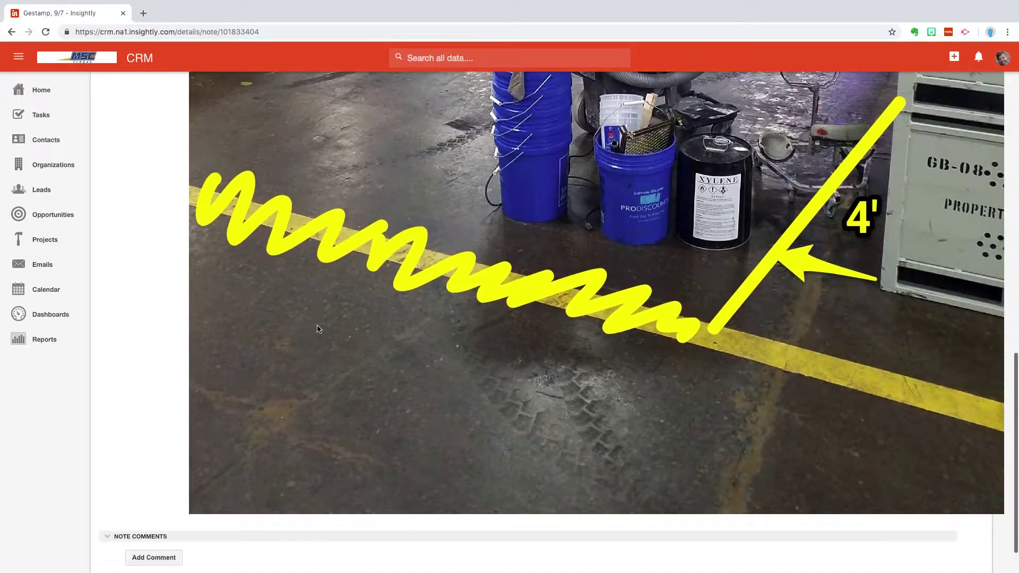
scroll(317, 329, "up", 15)
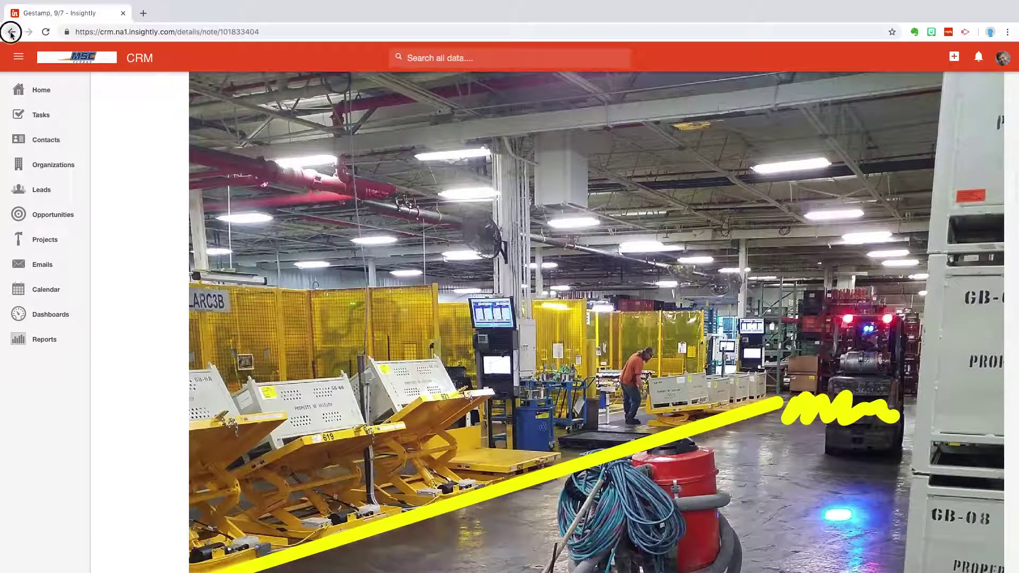
left_click(11, 33)
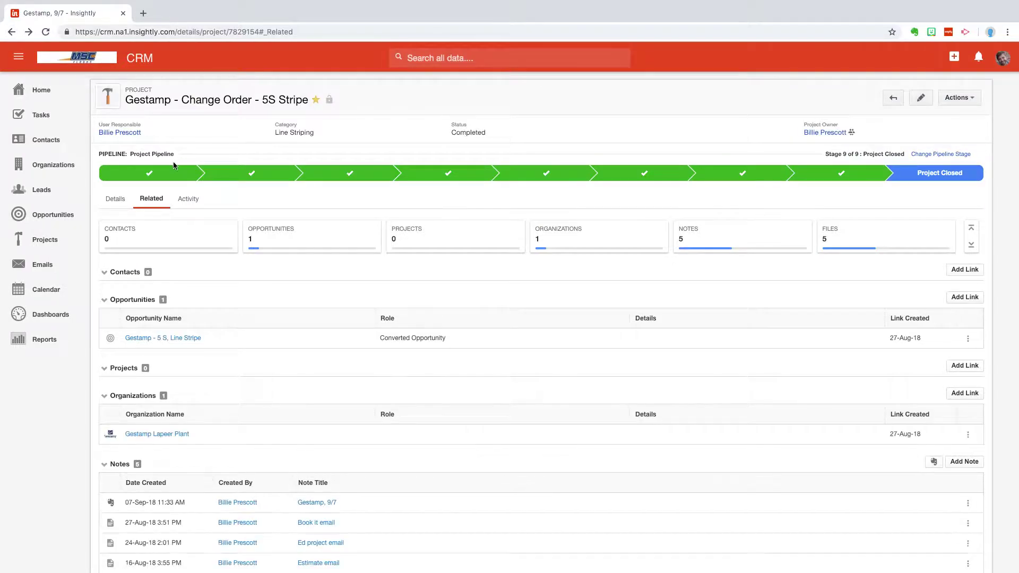
- Open the project's costing sheet "Gestamp 5S.pdf" from its files, view it, and close the document
scroll(248, 306, "down", 5)
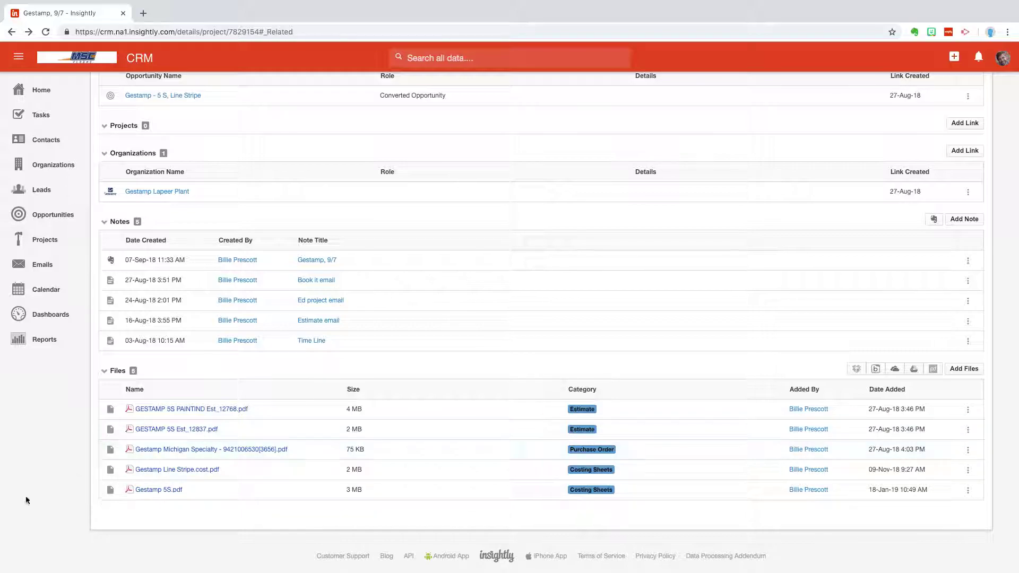
left_click(151, 491)
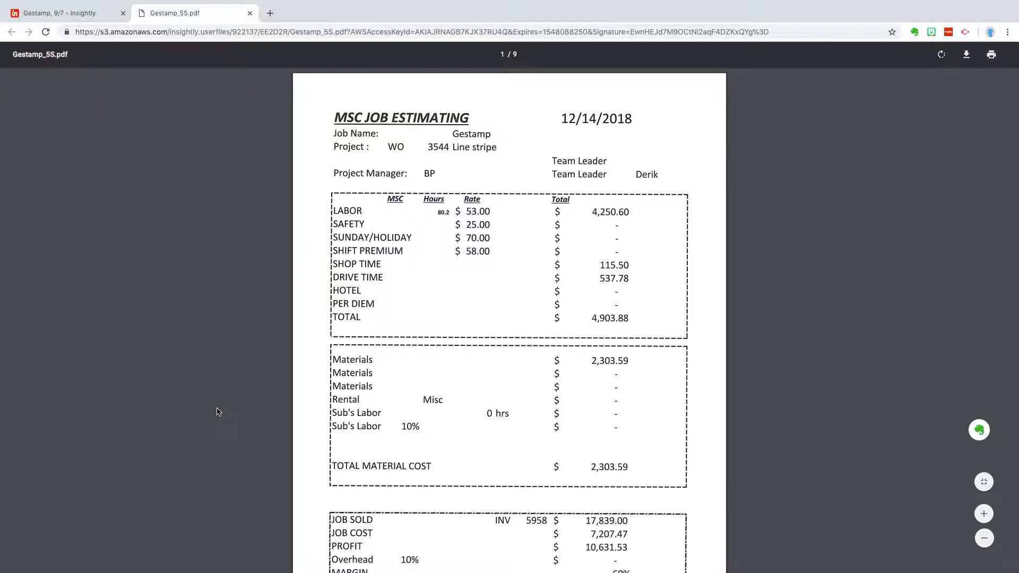
left_click(249, 13)
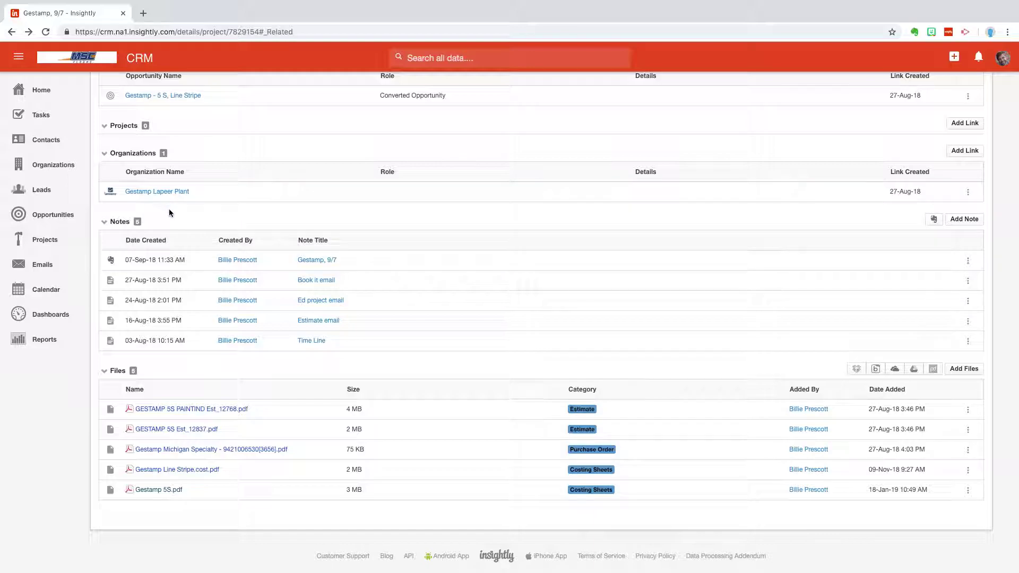
- Review the project's linked opportunity, organization, notes and files, and its pipeline stages
scroll(366, 269, "up", 3)
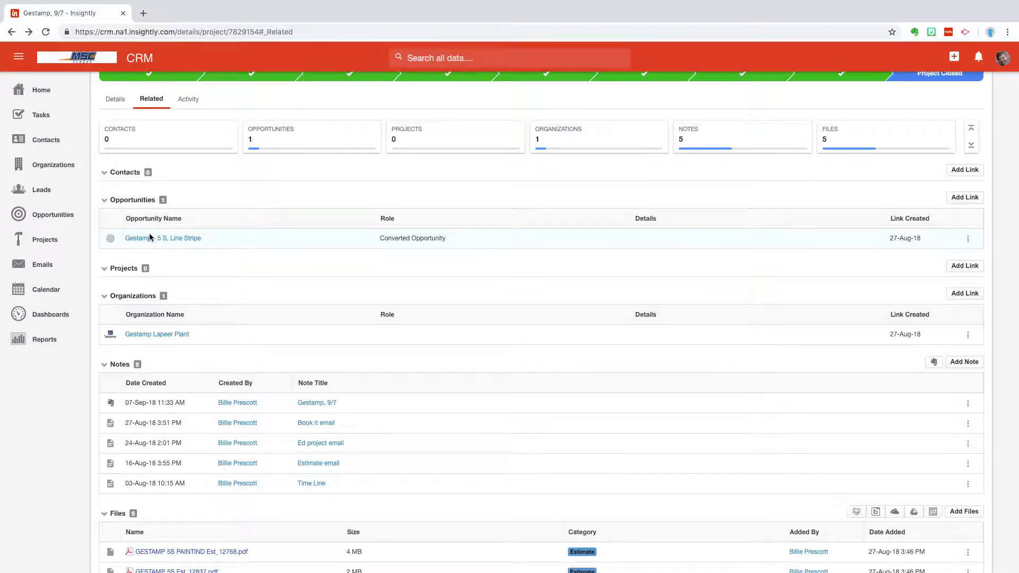
scroll(150, 235, "down", 2)
scroll(151, 288, "up", 4)
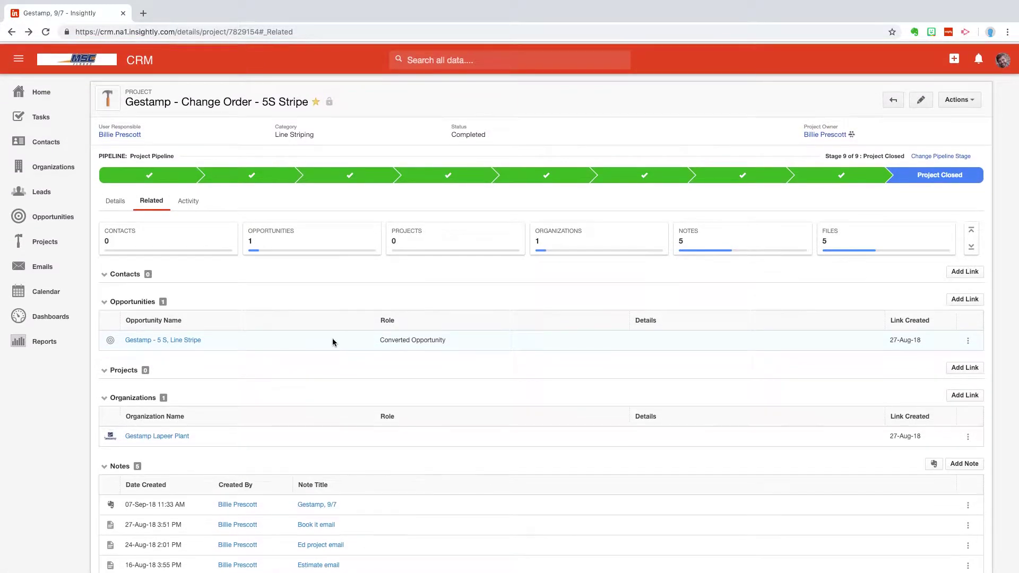
scroll(333, 343, "down", 5)
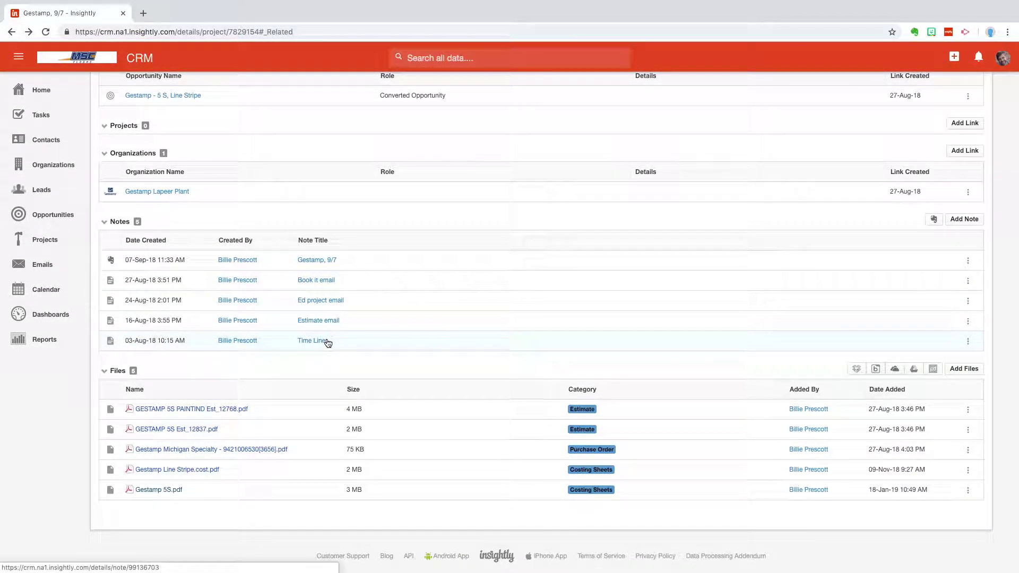
scroll(313, 341, "up", 5)
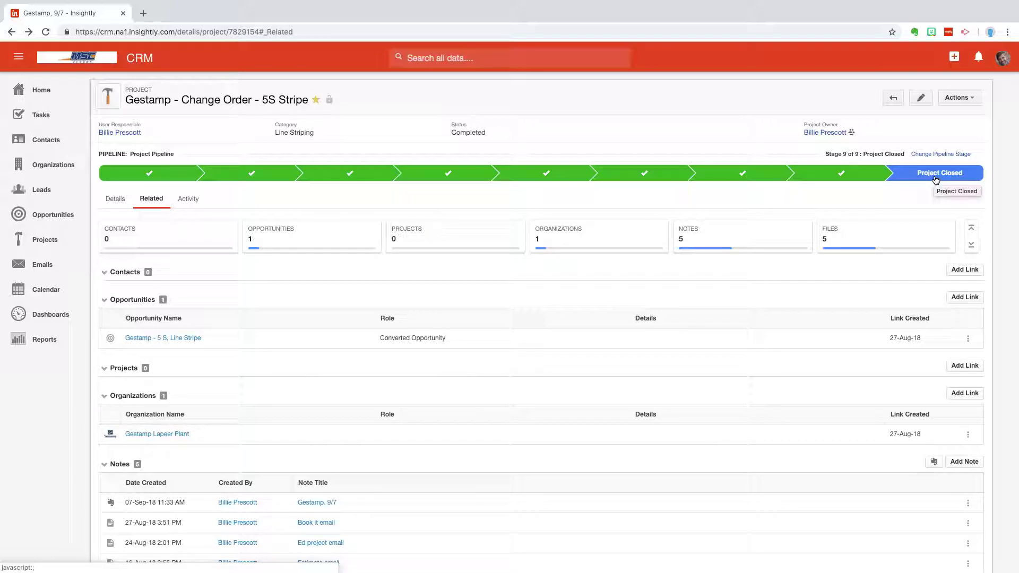
- View the project's details and the options available for its link email address
left_click(107, 199)
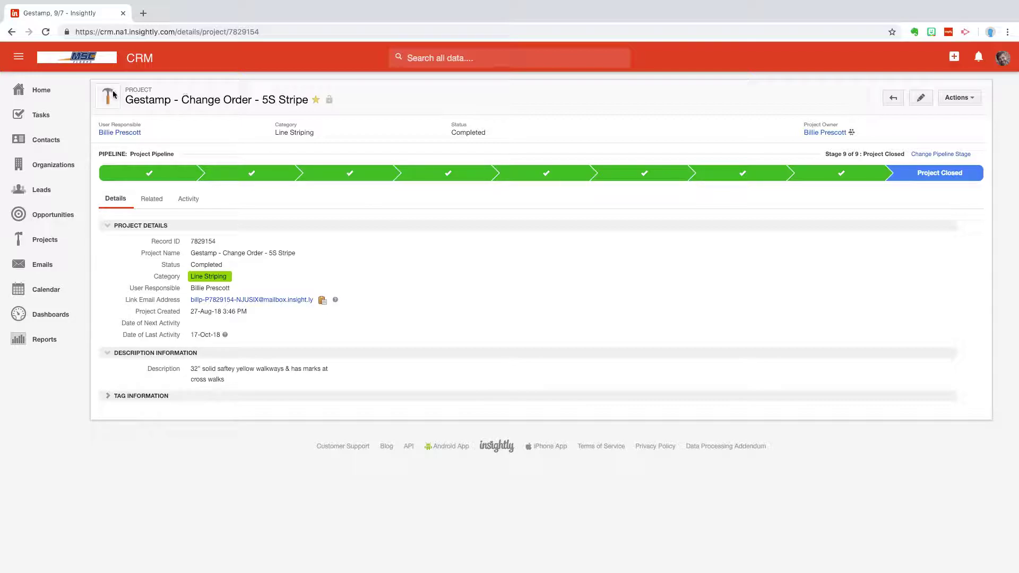
right_click(324, 302)
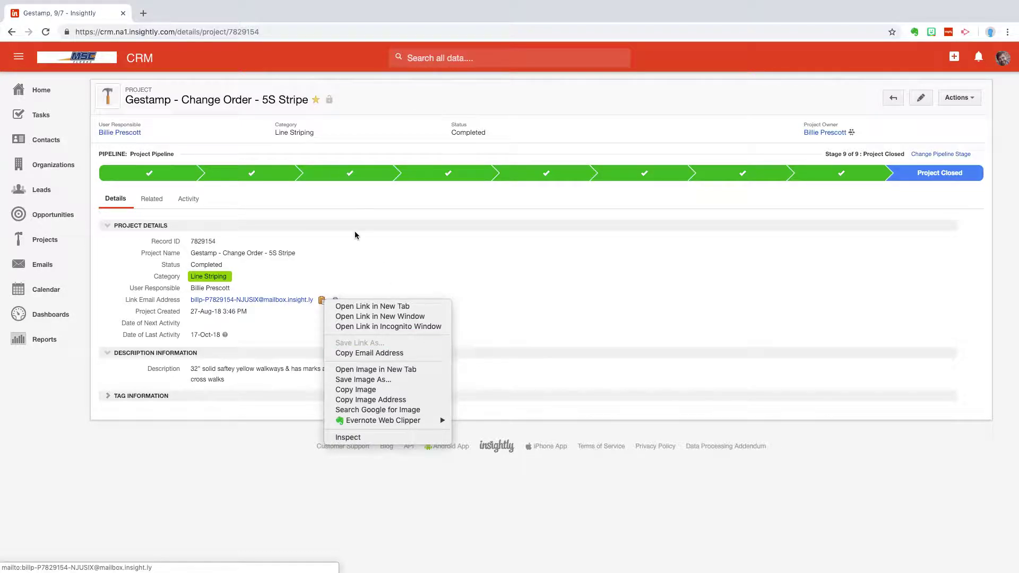
left_click(185, 199)
- Open the email "RE: Est_12768_from_Michigan_Specialty_Coatings_Inc._24008.pdf" from the project's activity, read it through, and return to the project's details
left_click(185, 199)
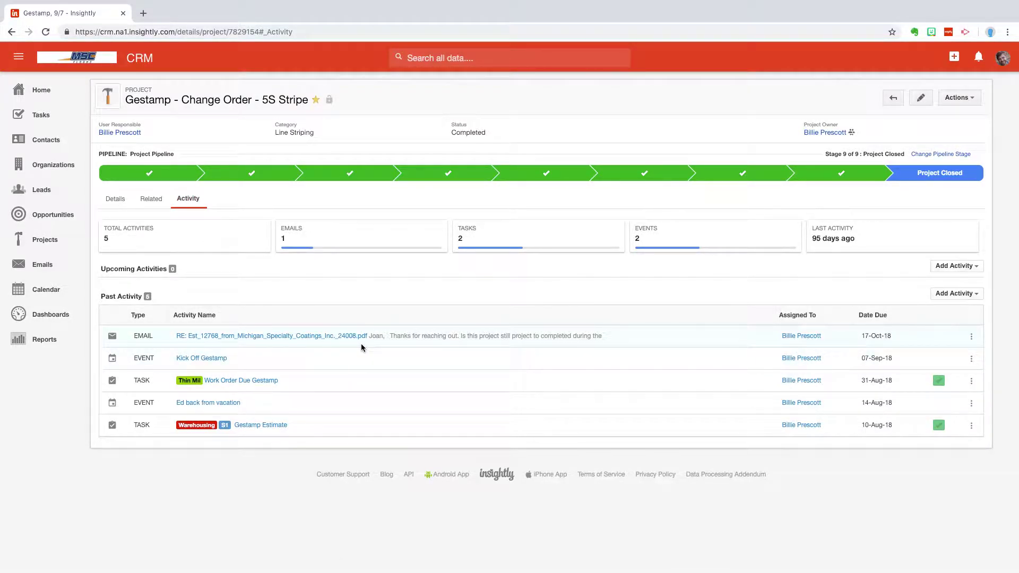
left_click(289, 338)
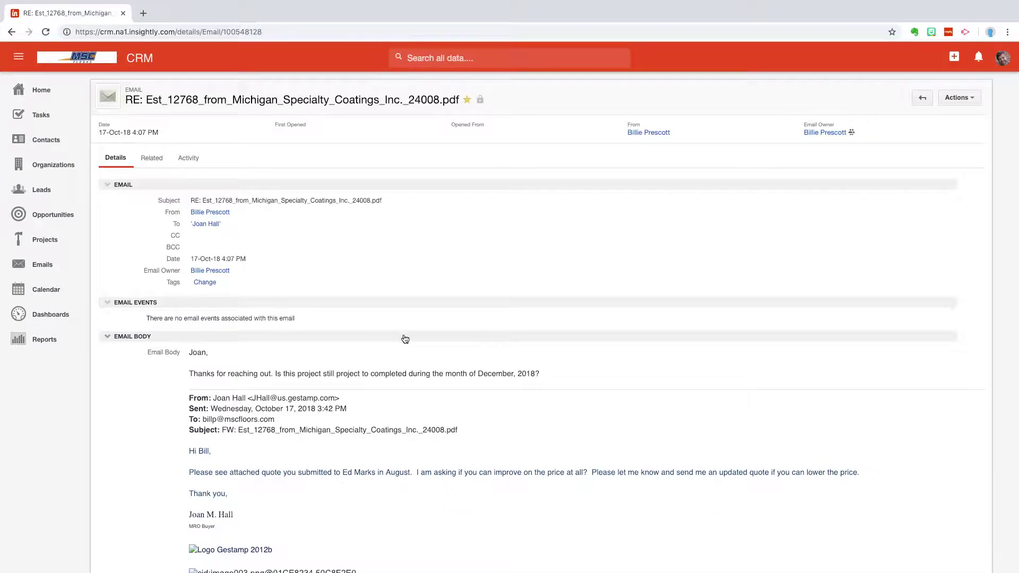
scroll(405, 338, "down", 5)
scroll(406, 345, "down", 2)
scroll(405, 352, "up", 10)
left_click(28, 33)
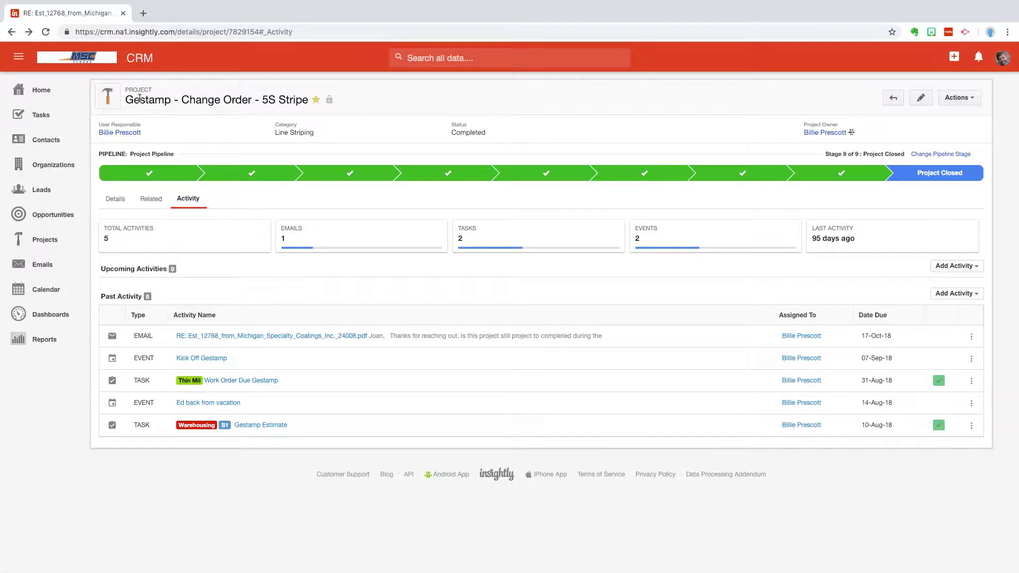
left_click(117, 201)
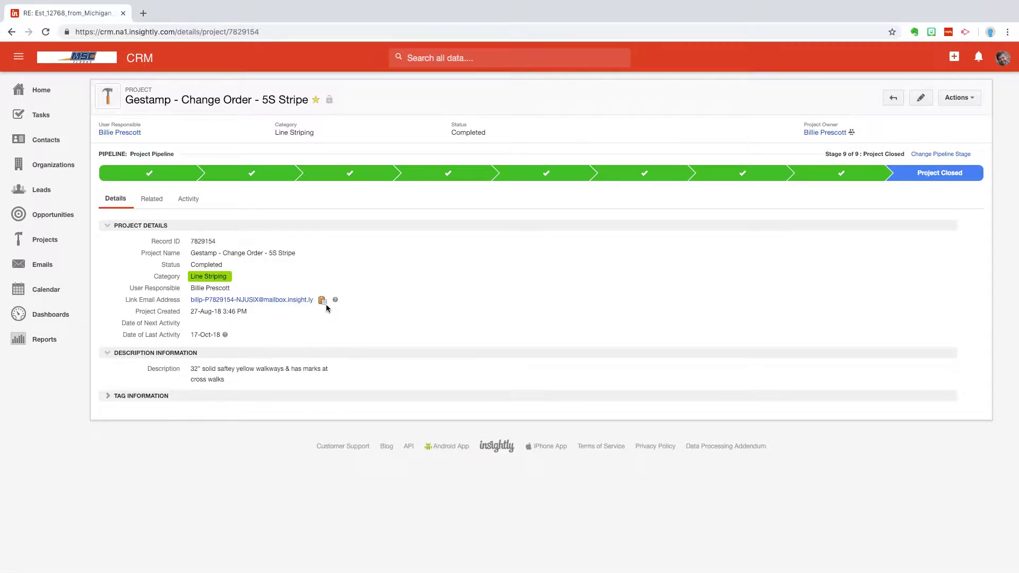
- Open the recently viewed opportunity "Bluewater Inn - Balcony Resurfacing" and view its activity history
left_click(434, 56)
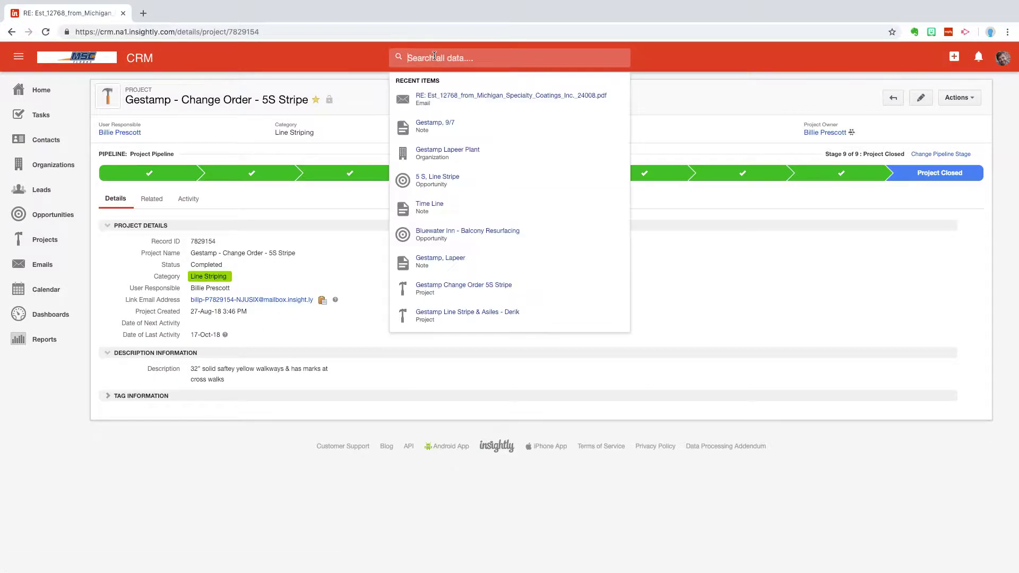
left_click(453, 232)
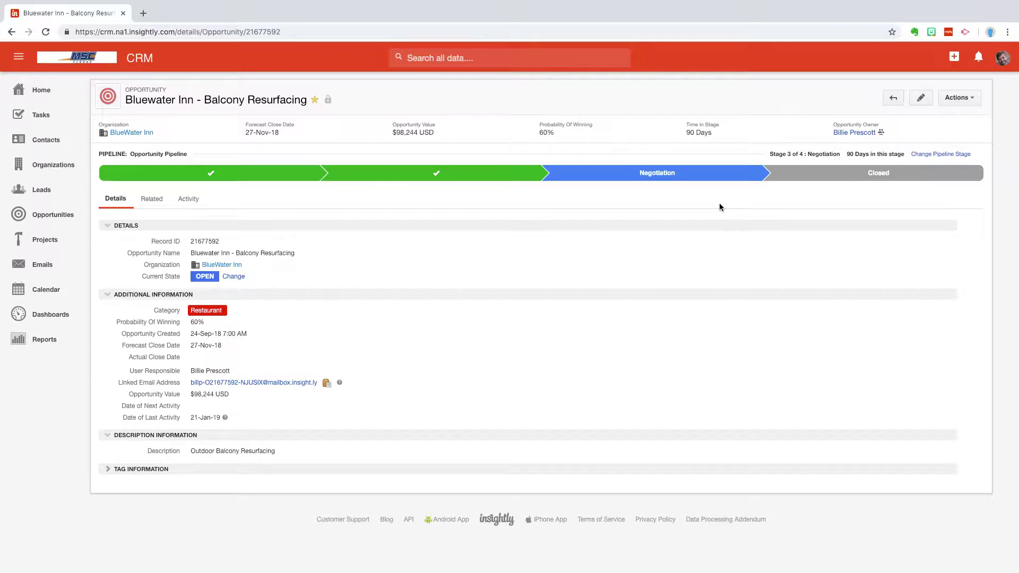
left_click(197, 206)
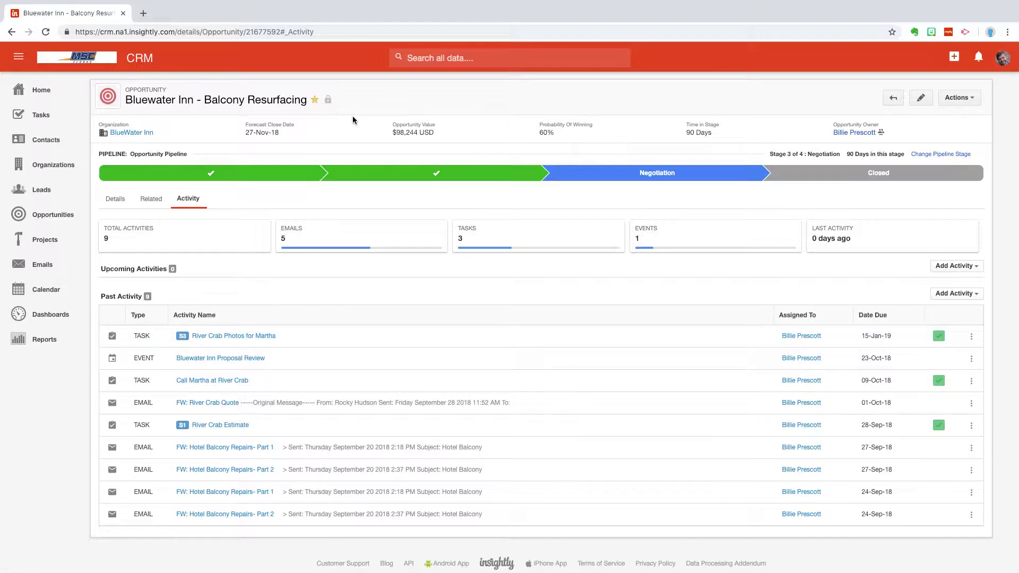
- View the blank new task form for the Bluewater Inn opportunity and close it without saving
left_click(962, 101)
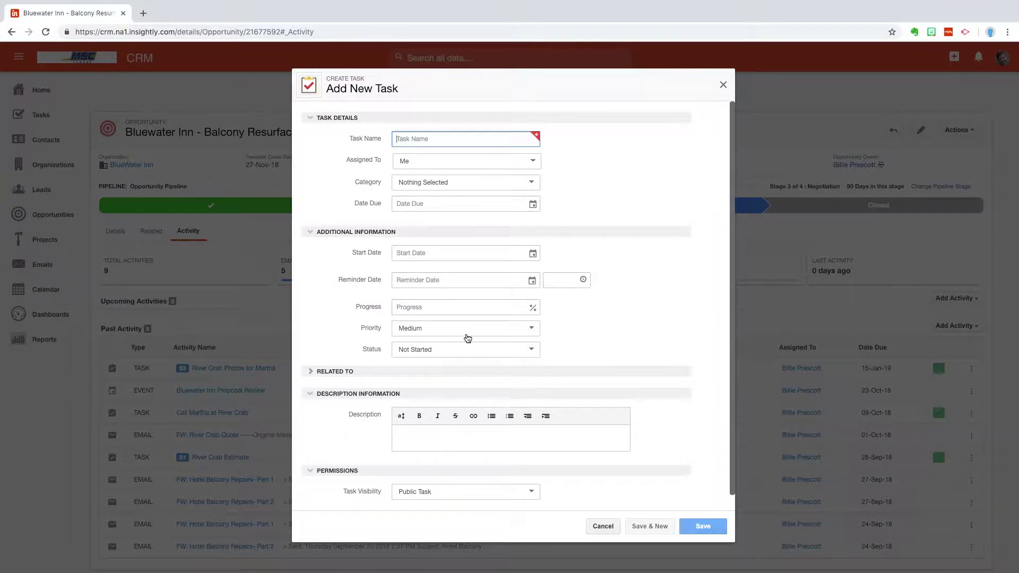
left_click(603, 526)
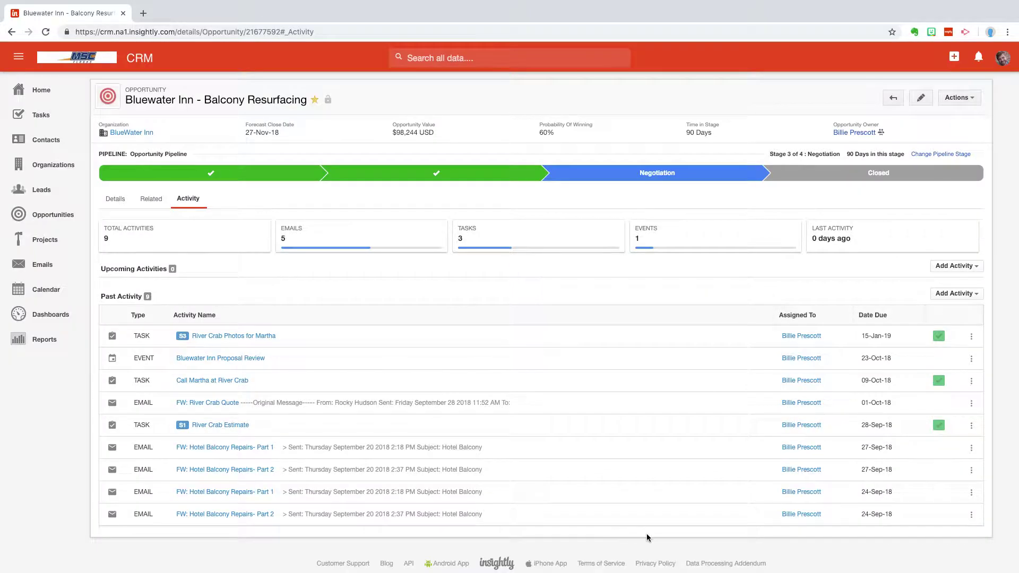
- Look through the task list, the home dashboard and the monthly calendar
left_click(41, 117)
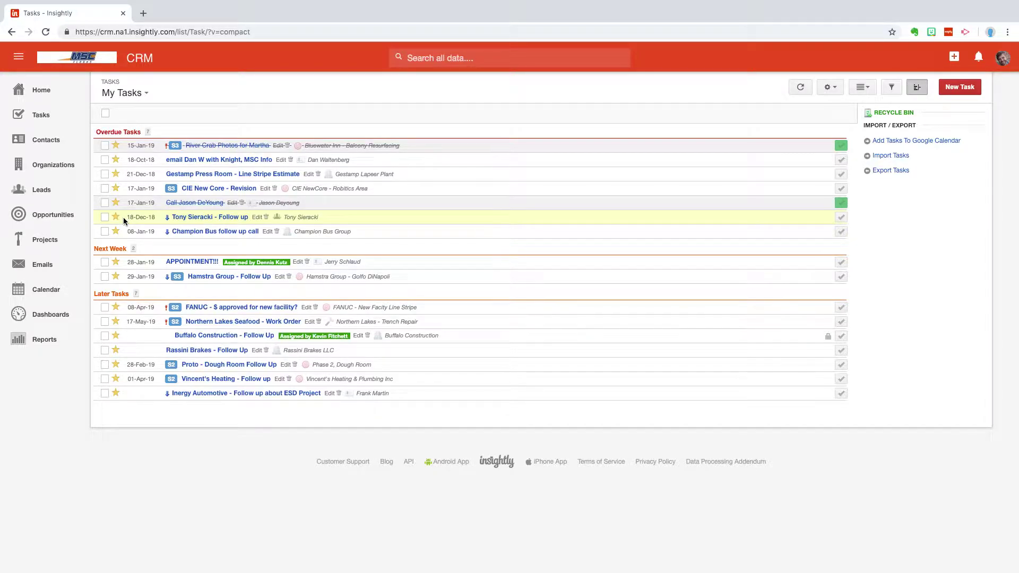
left_click(39, 92)
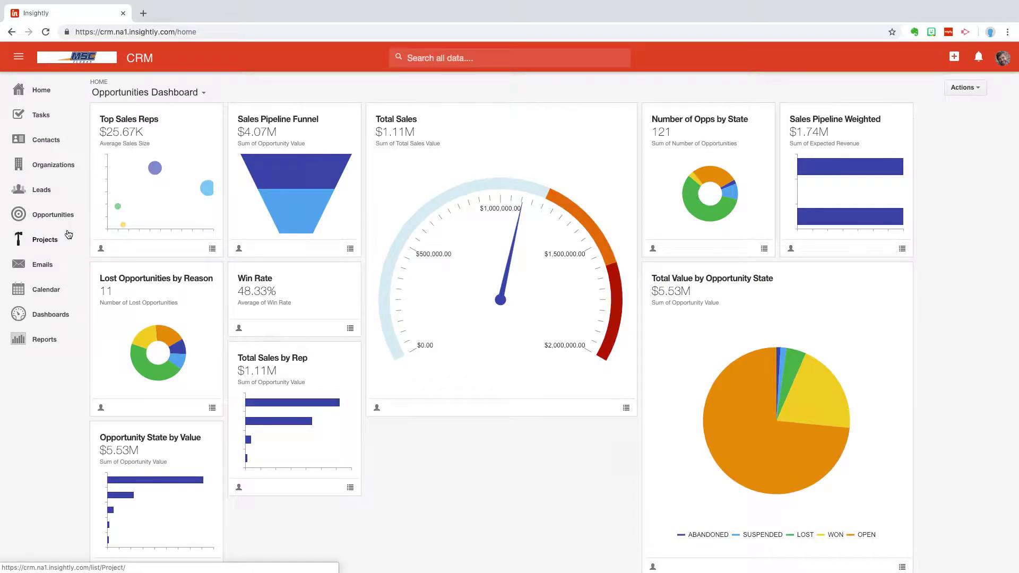
left_click(41, 297)
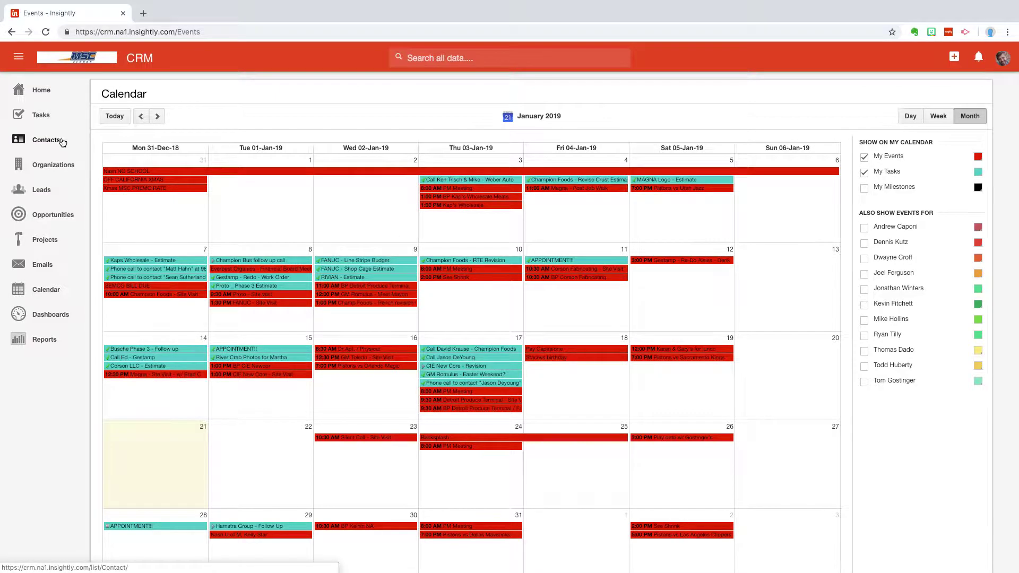
- Open the organization "AAM Metal Forming - Auburn Hills", view its available actions and new event form, and cancel the event
left_click(53, 164)
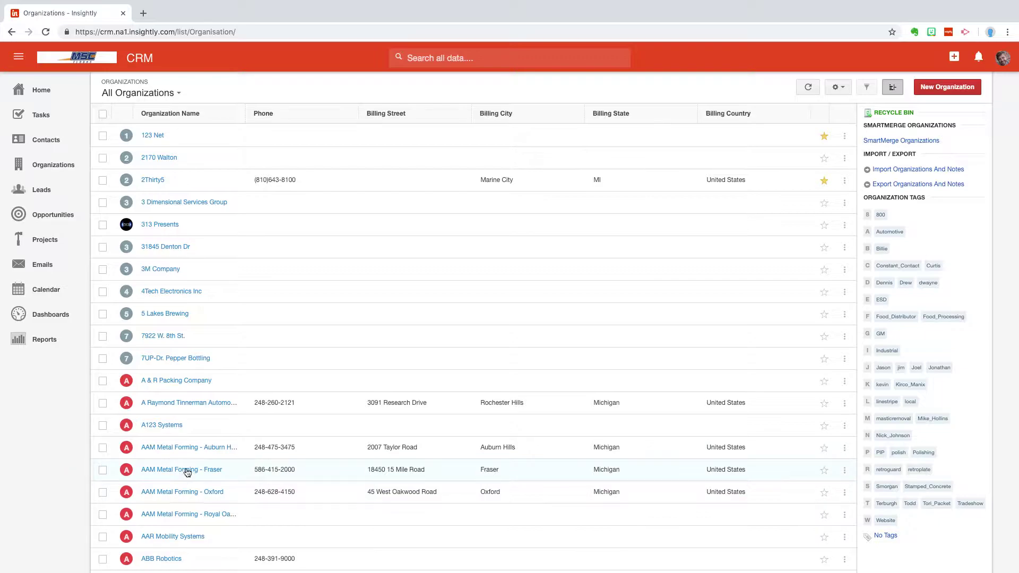
left_click(200, 453)
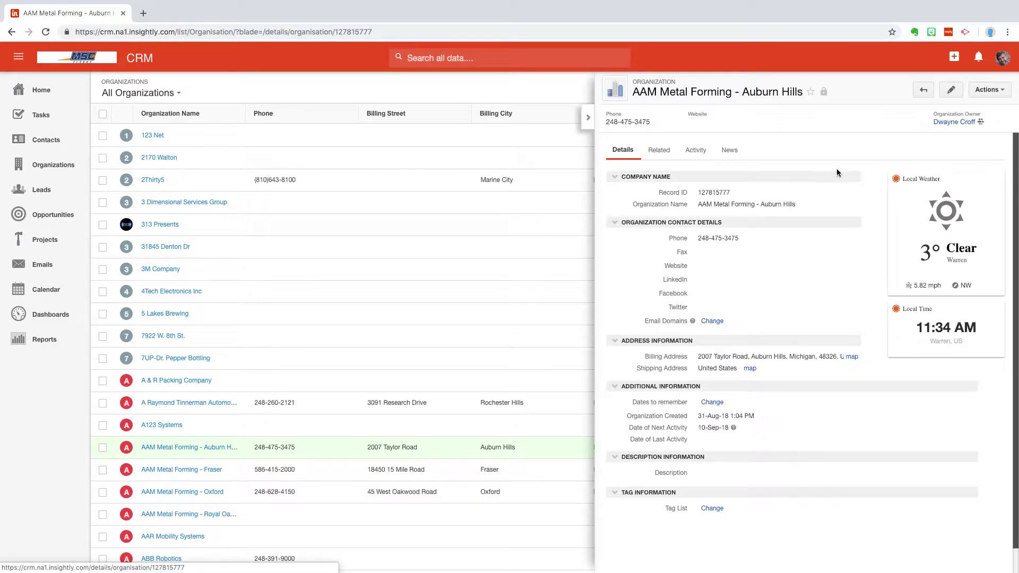
left_click(990, 94)
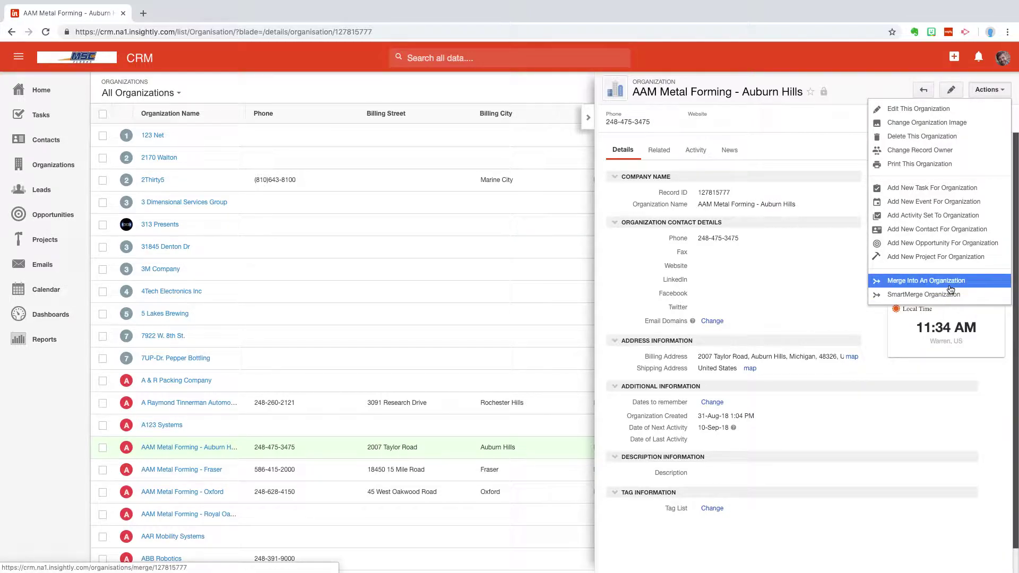
left_click(939, 203)
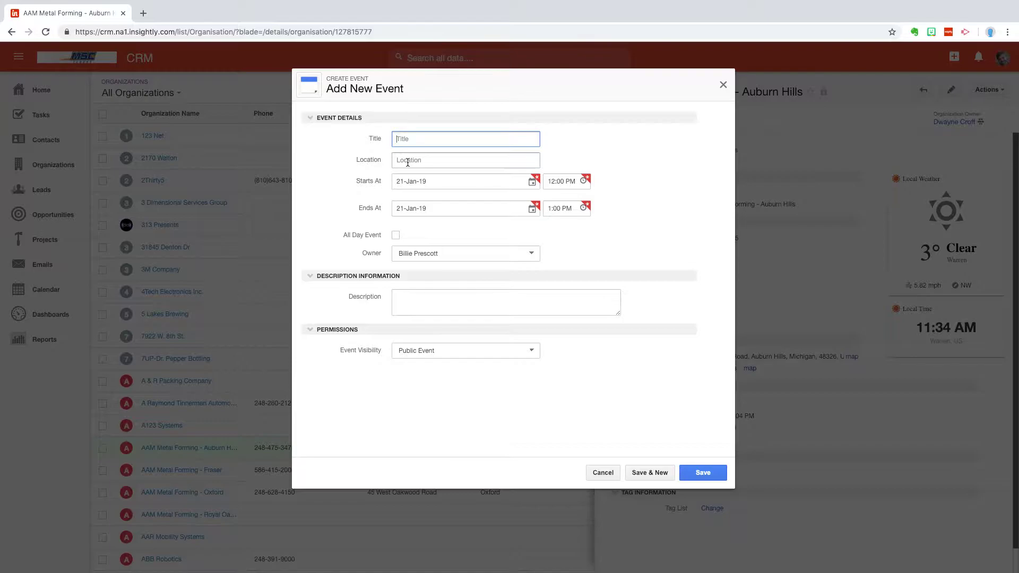
left_click(608, 477)
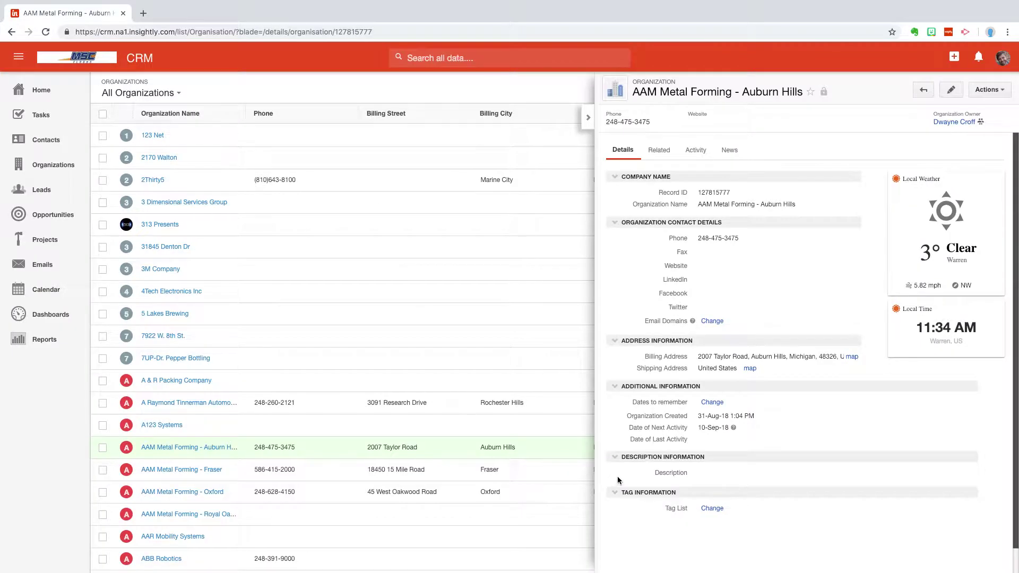
- Return to the home dashboard and close the organization's detail pane to view all the charts
left_click(45, 92)
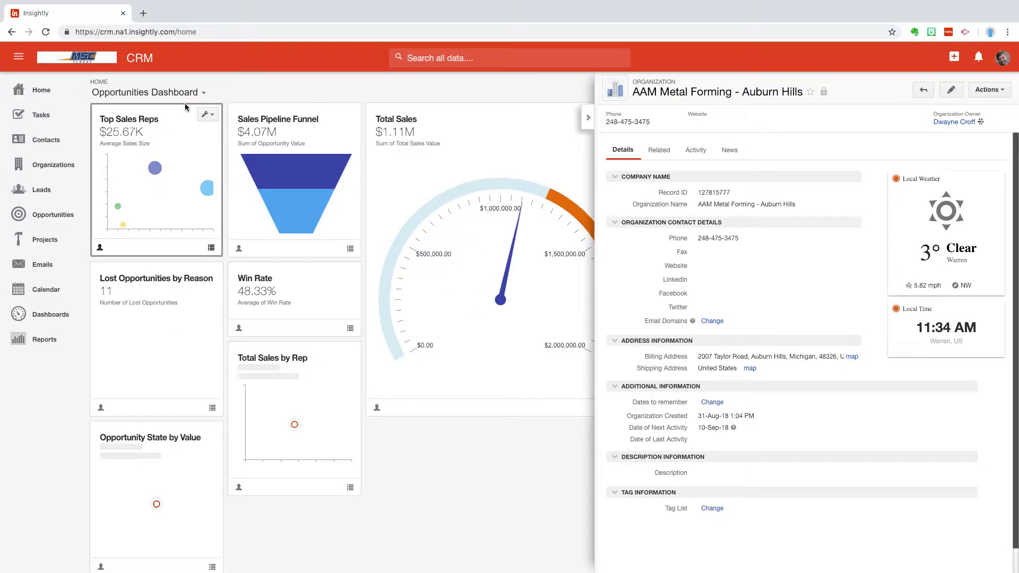
left_click(588, 118)
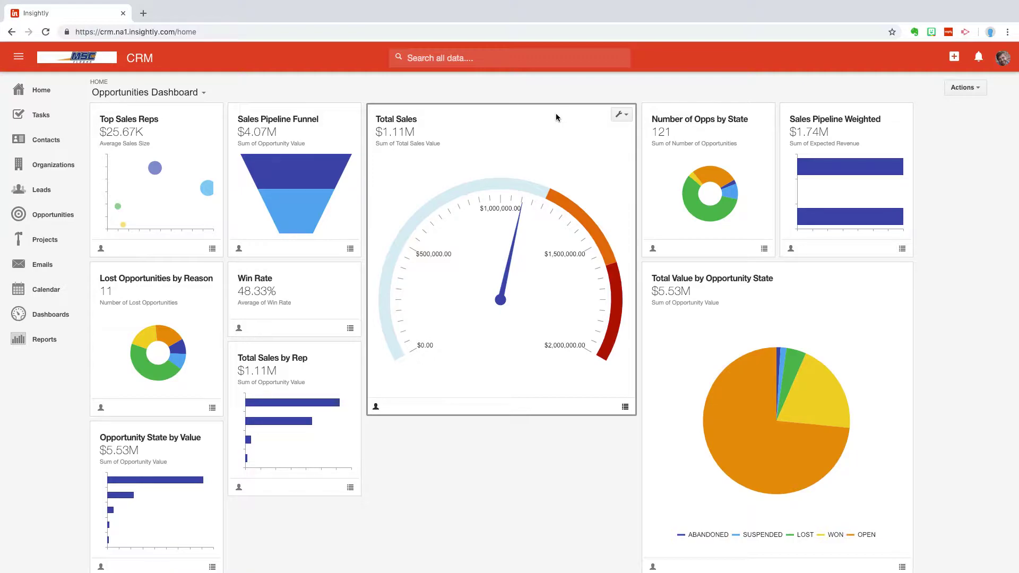
mouse_move(582, 571)
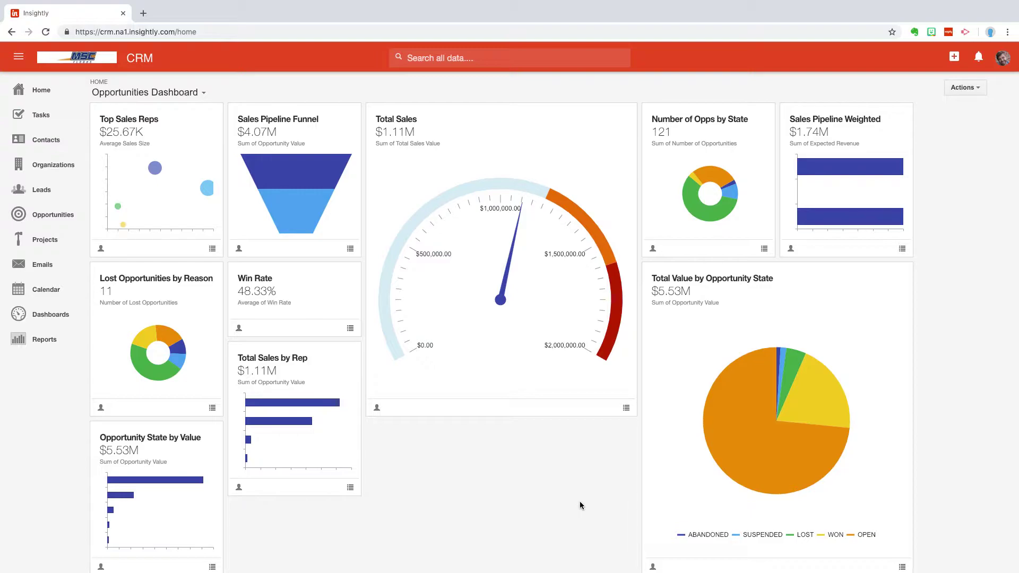
- View the leads, opportunities and projects lists one after another
left_click(36, 191)
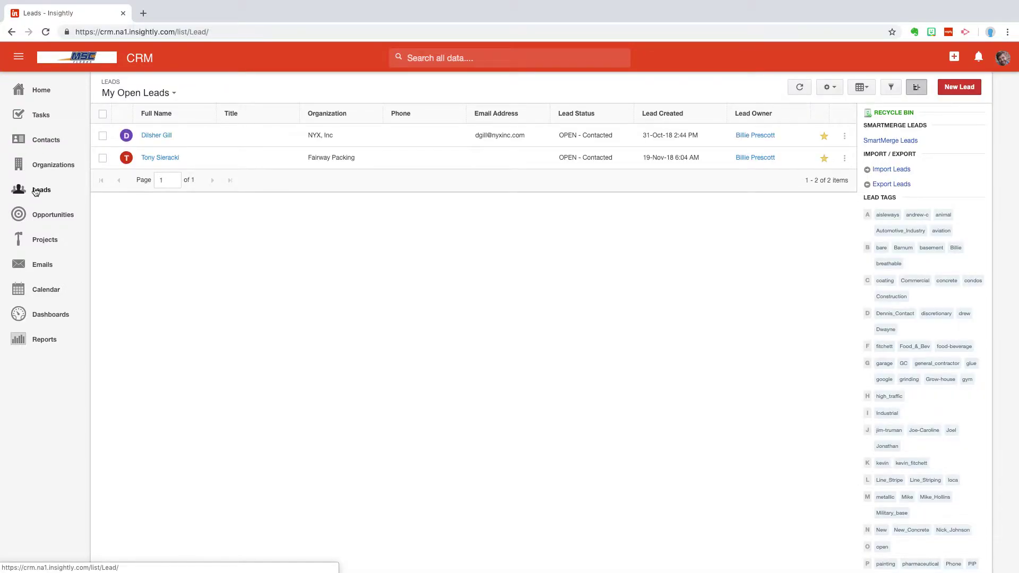
left_click(44, 218)
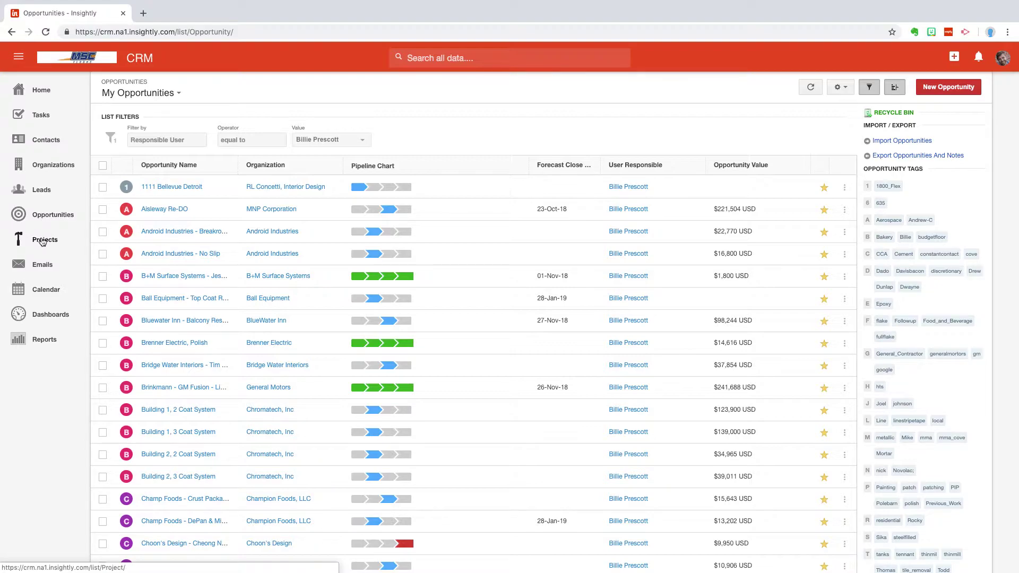
left_click(43, 242)
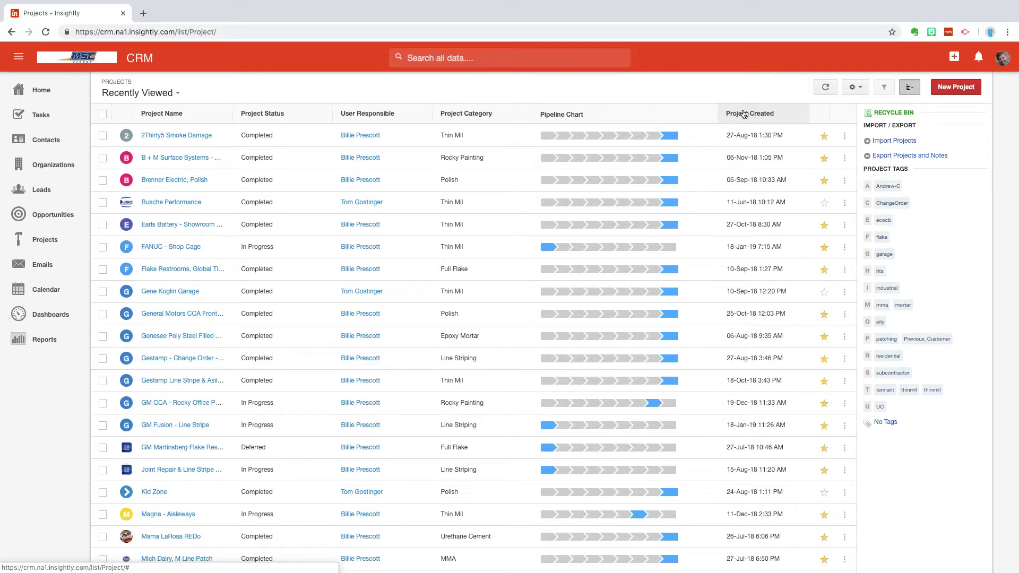
- Return to the home dashboard and switch to the Mac desktop
left_click(41, 91)
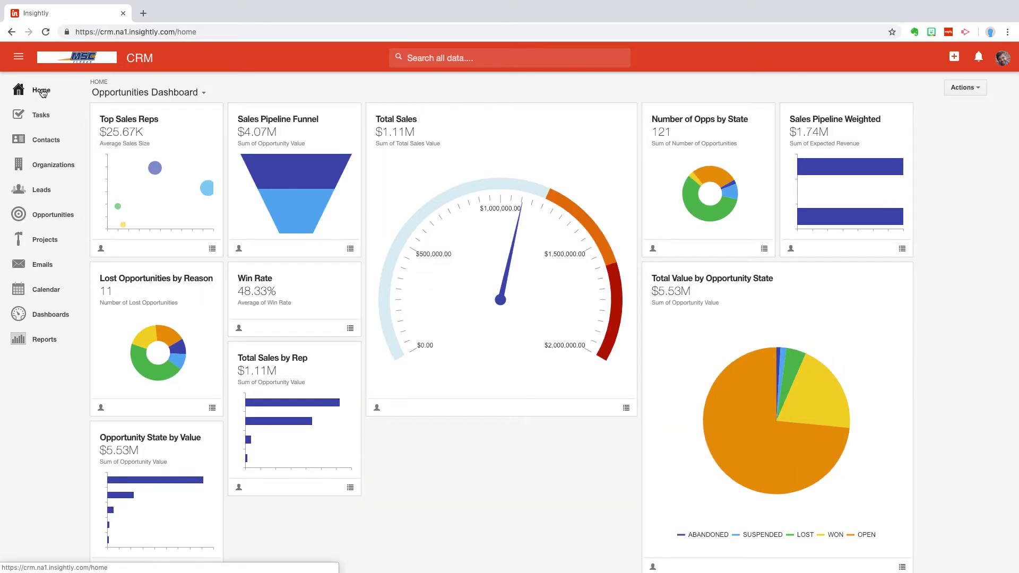
key("ctrl+Left")
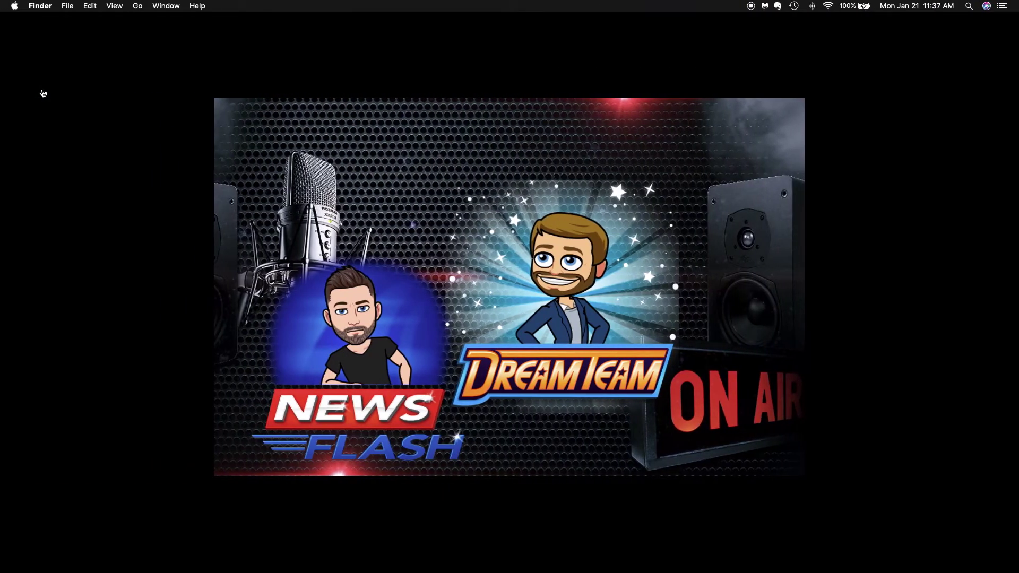